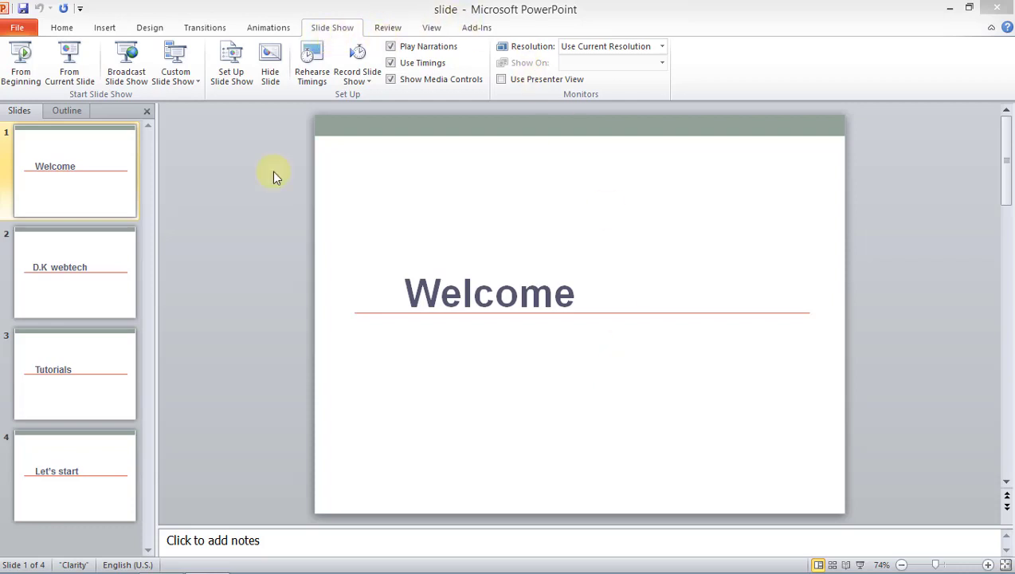
# Play the slide show from the first slide, advance once, and return to editing.
pyautogui.click(596, 381)
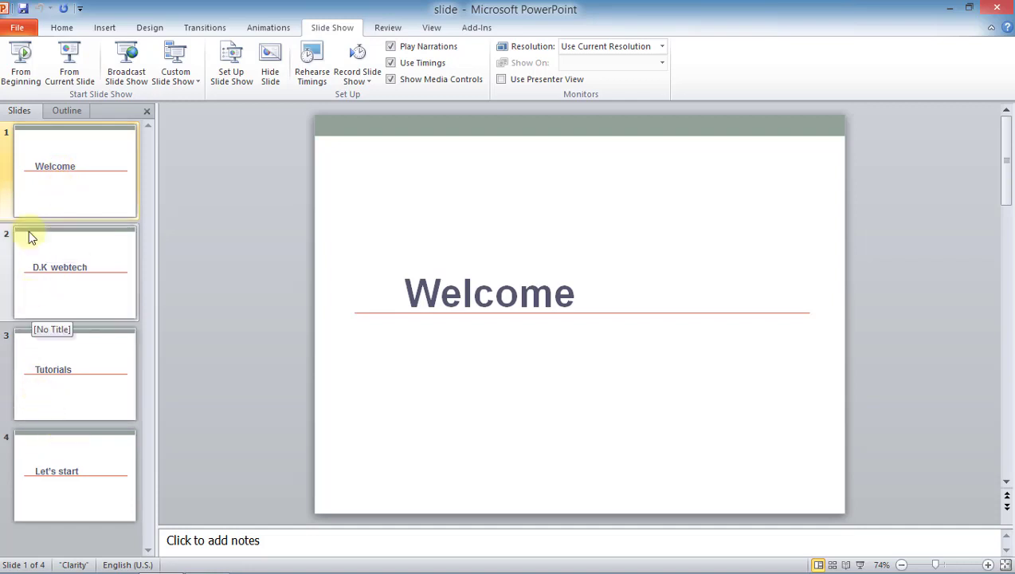
pyautogui.click(34, 76)
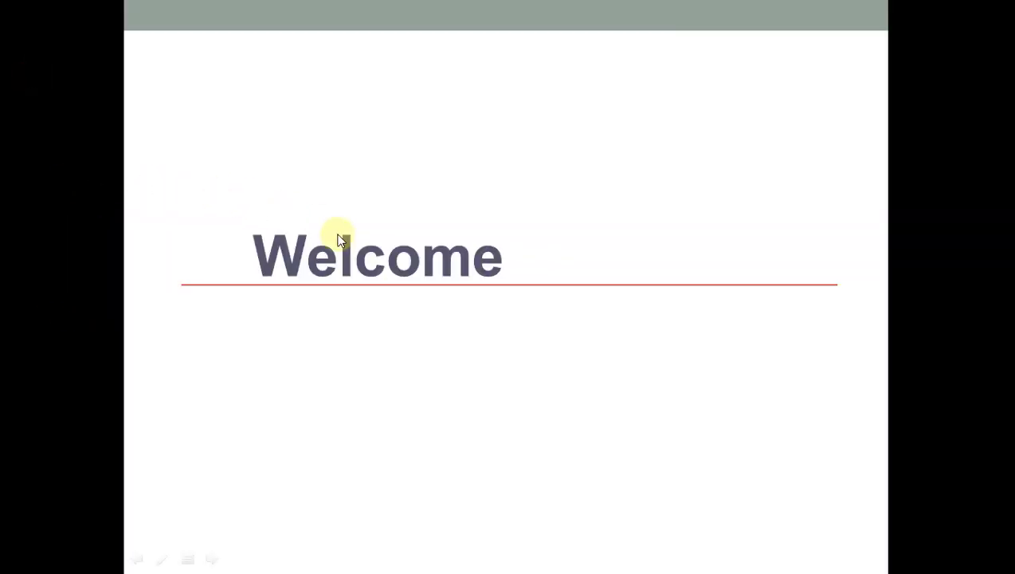
pyautogui.click(333, 286)
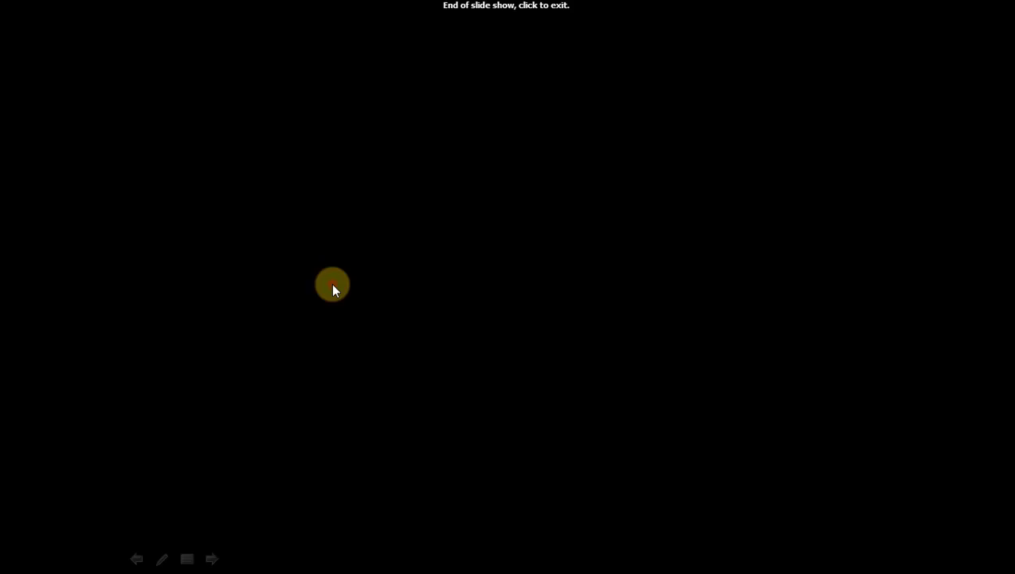
pyautogui.click(332, 285)
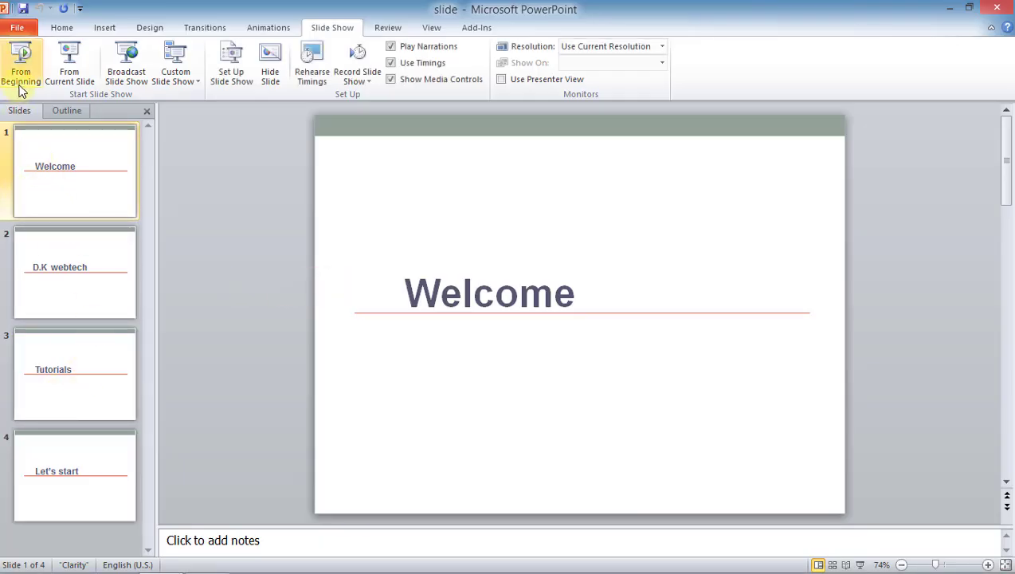
# Play the show from the Tutorials slide through Let's start and exit back to editing.
pyautogui.click(91, 271)
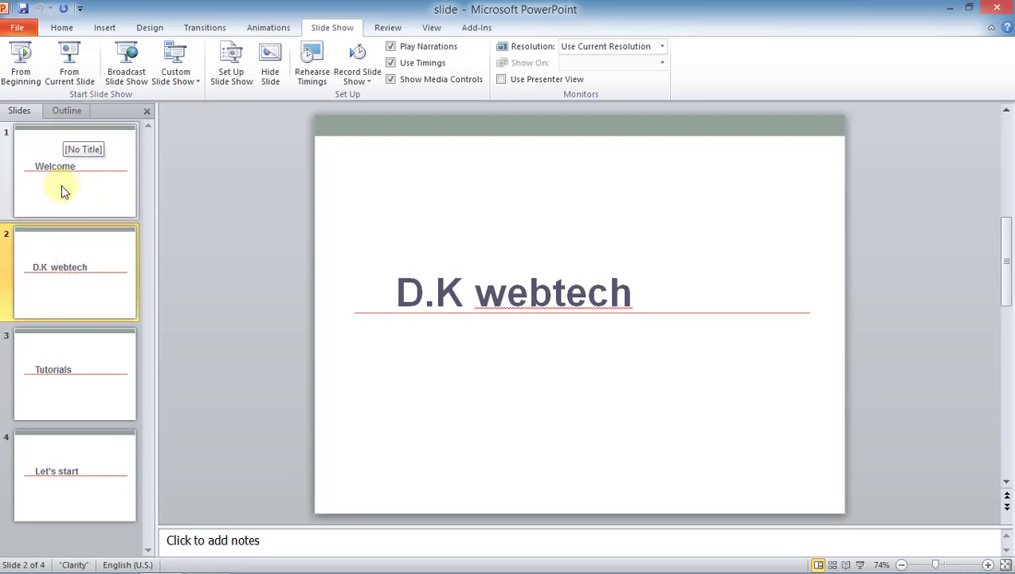
pyautogui.click(74, 369)
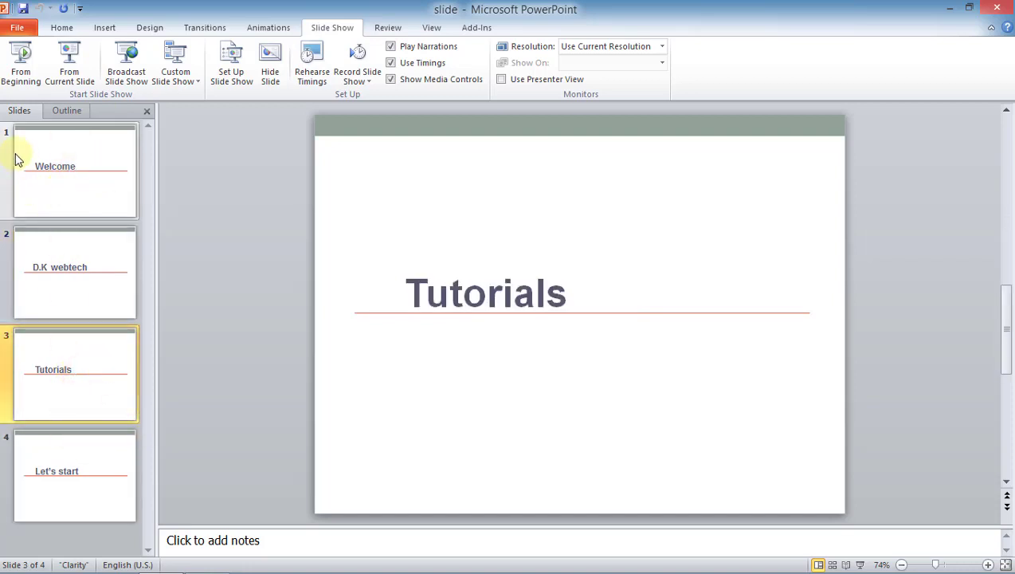
pyautogui.click(58, 80)
pyautogui.click(479, 379)
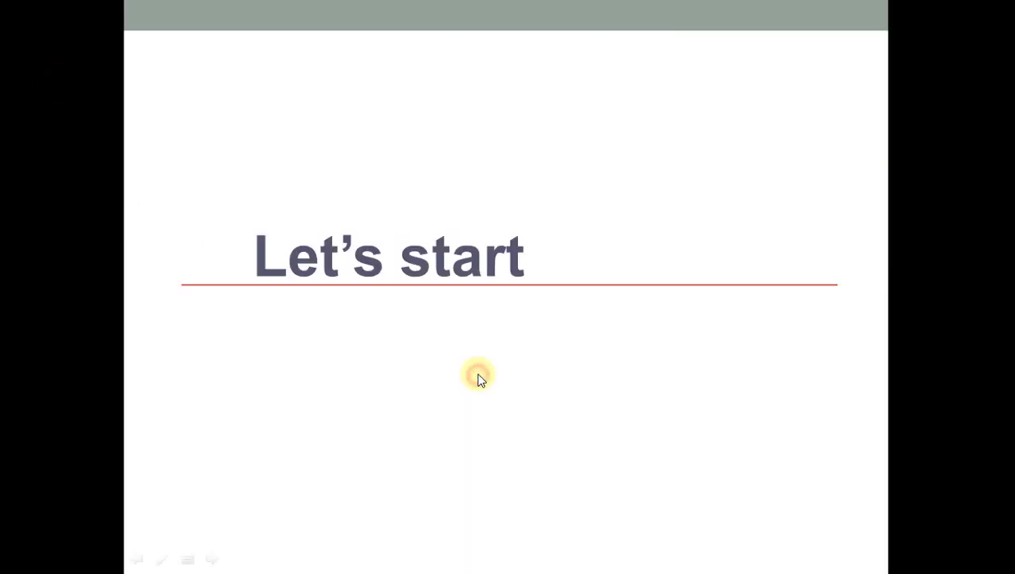
pyautogui.click(479, 379)
pyautogui.click(479, 380)
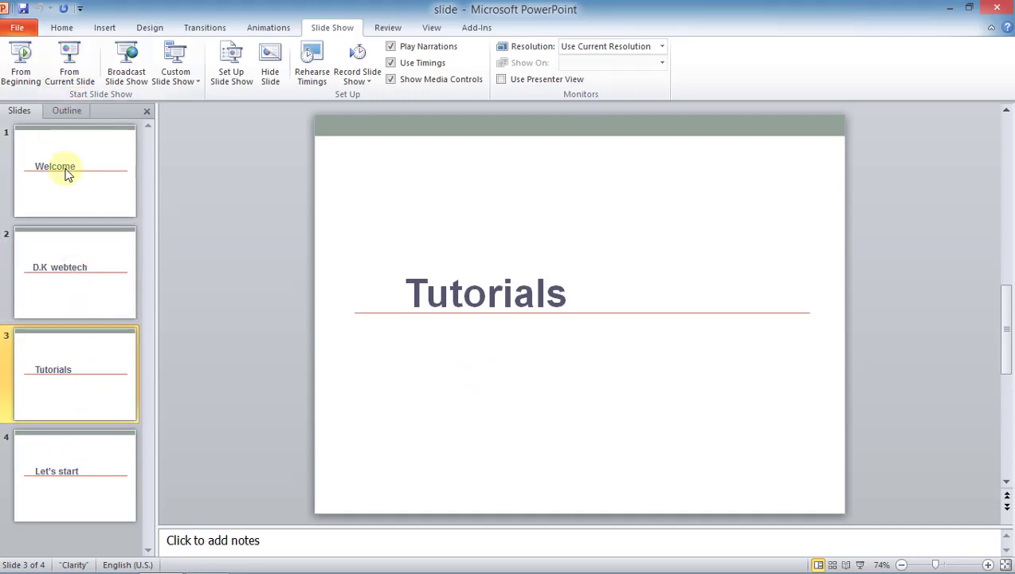
pyautogui.click(86, 263)
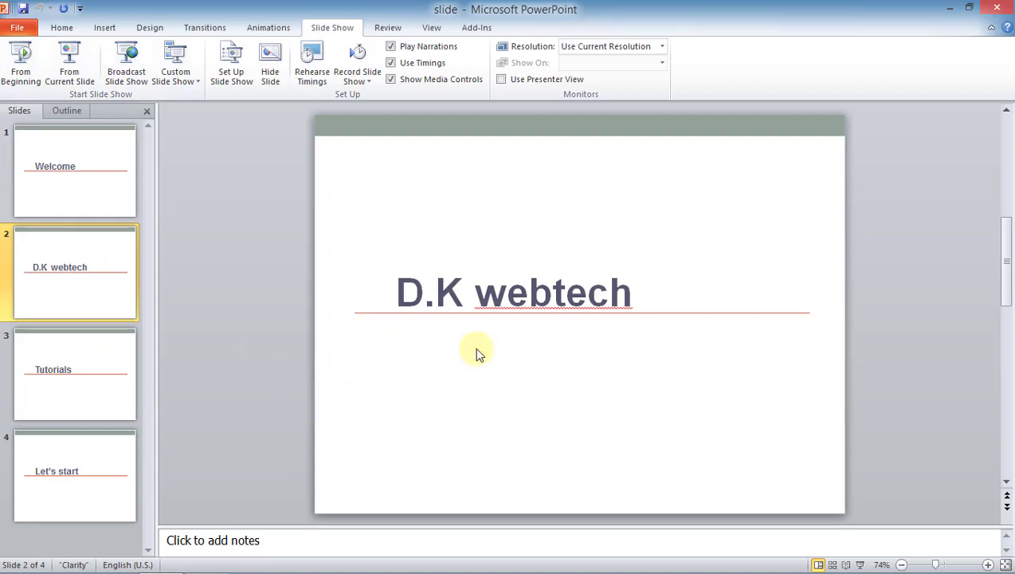
pyautogui.click(61, 381)
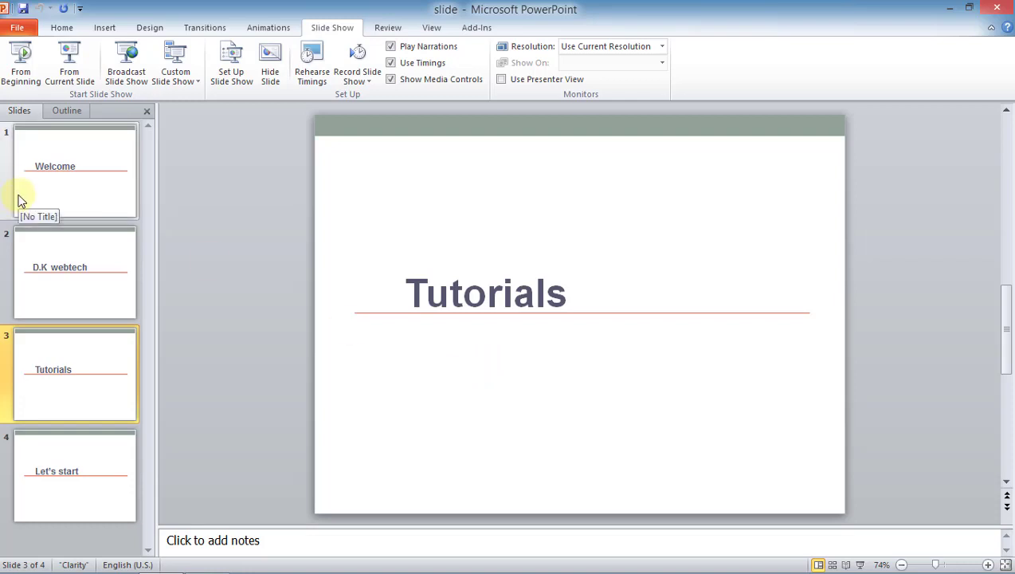
# From Custom Slide Show > Custom Shows, start a new empty custom show named Custom Show 1.
pyautogui.click(191, 88)
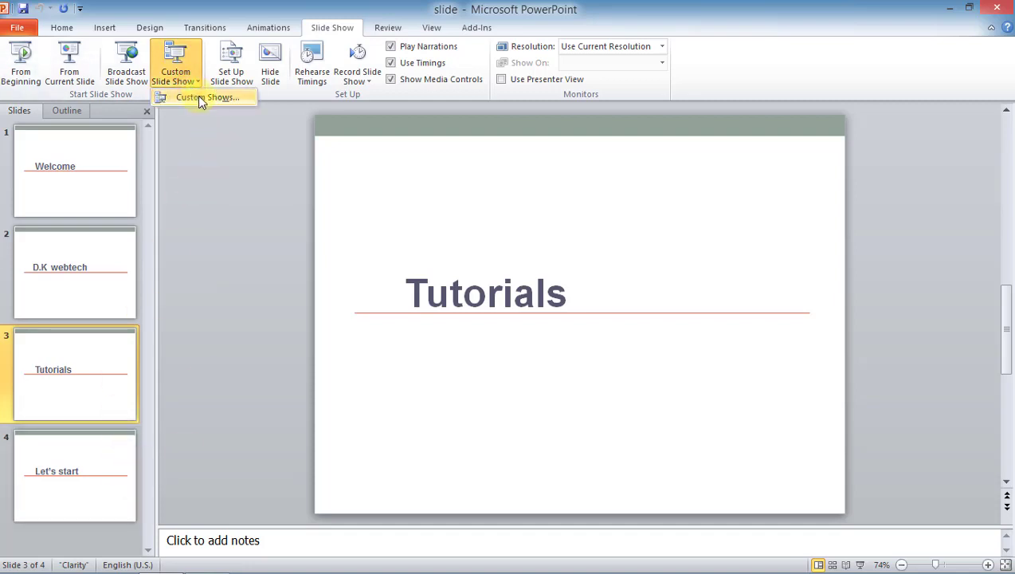
pyautogui.click(199, 98)
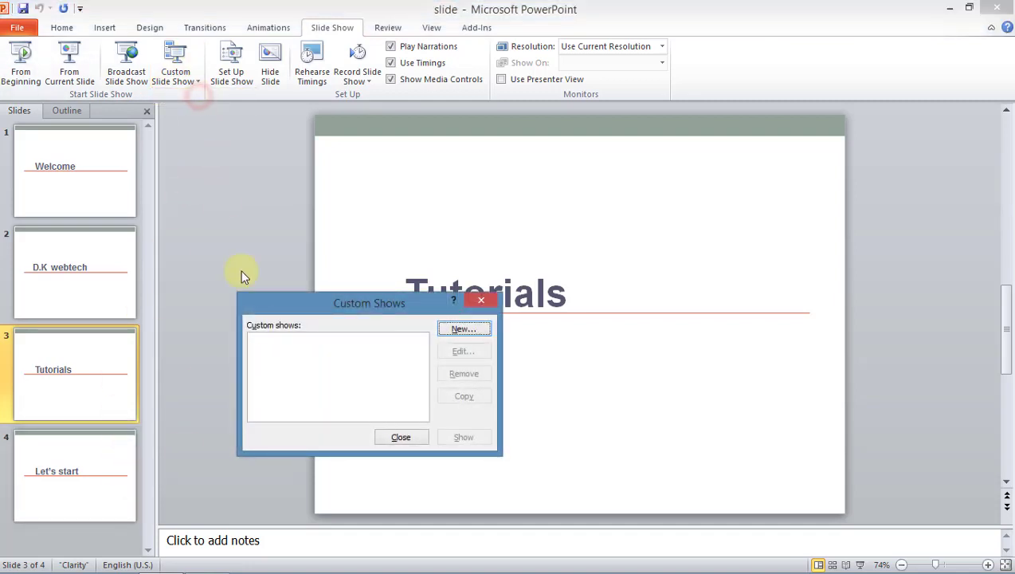
pyautogui.click(458, 333)
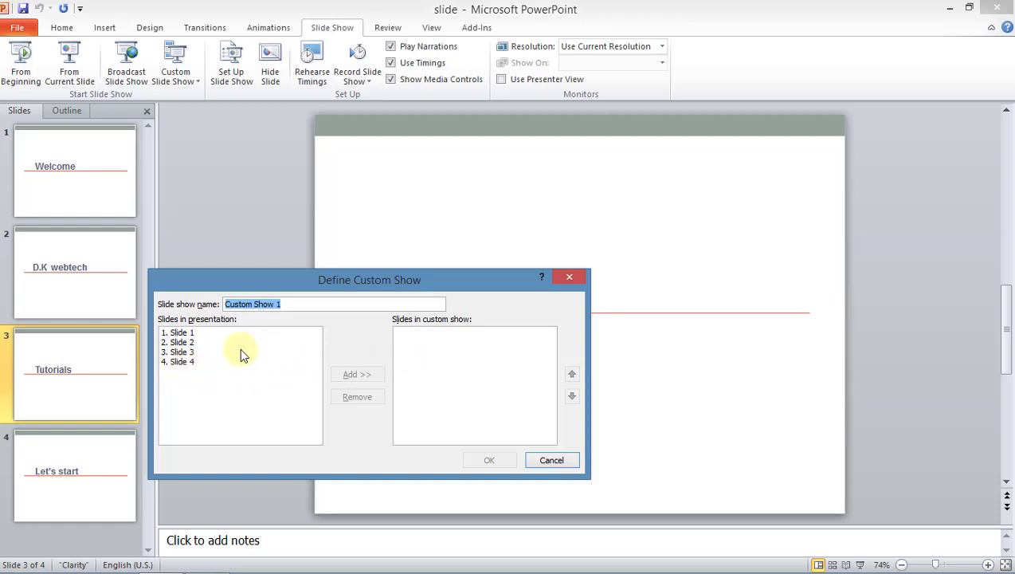
# Add Slide 1, Slide 3 and Slide 4, in that order, to Custom Show 1.
pyautogui.click(177, 333)
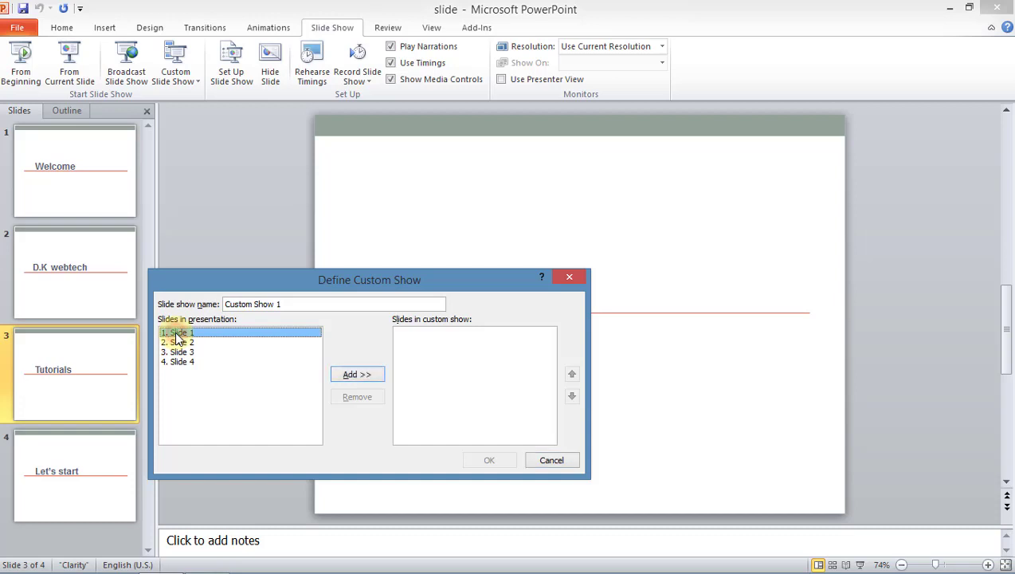
pyautogui.click(366, 371)
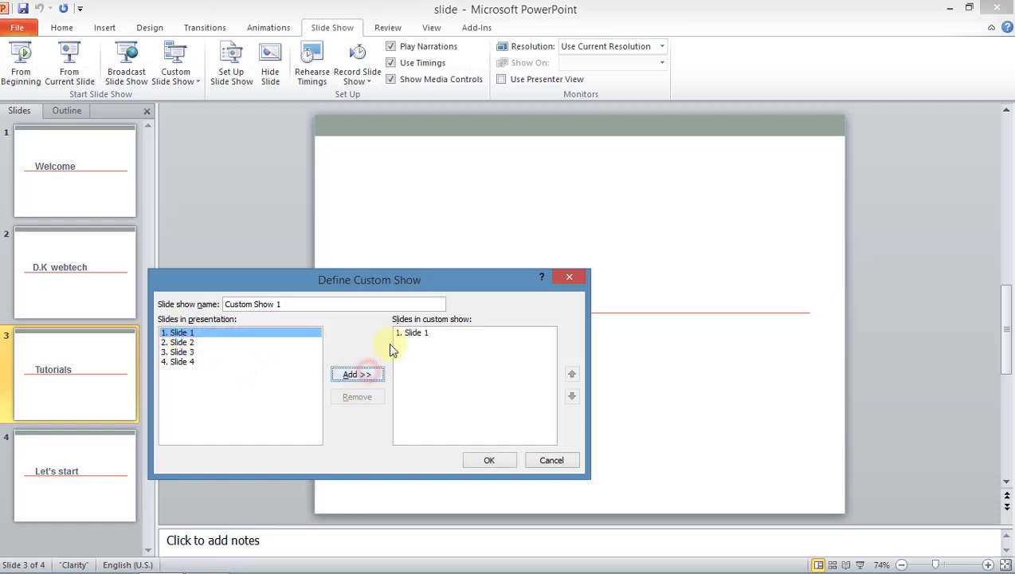
pyautogui.click(183, 351)
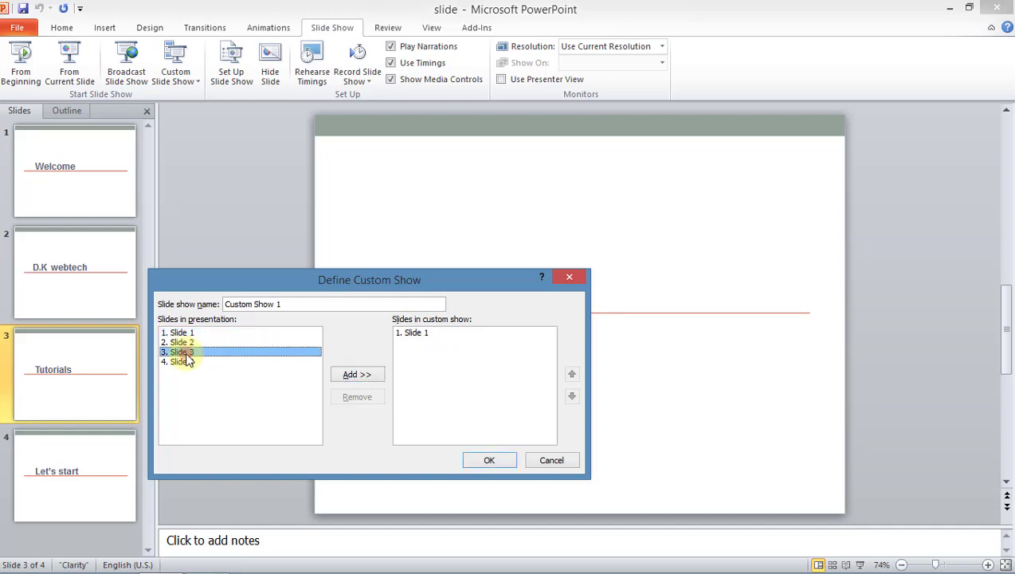
pyautogui.click(344, 376)
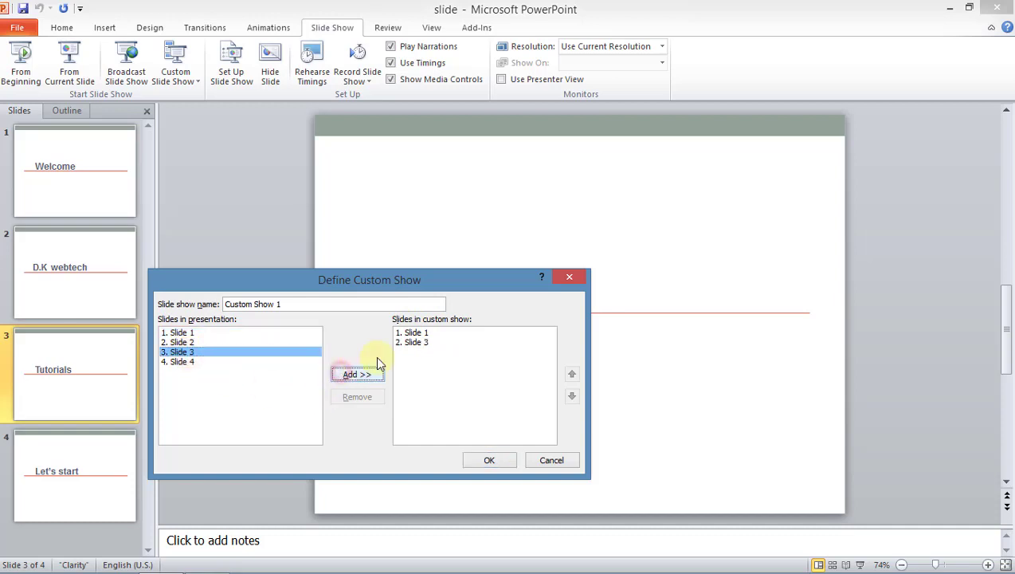
pyautogui.click(183, 363)
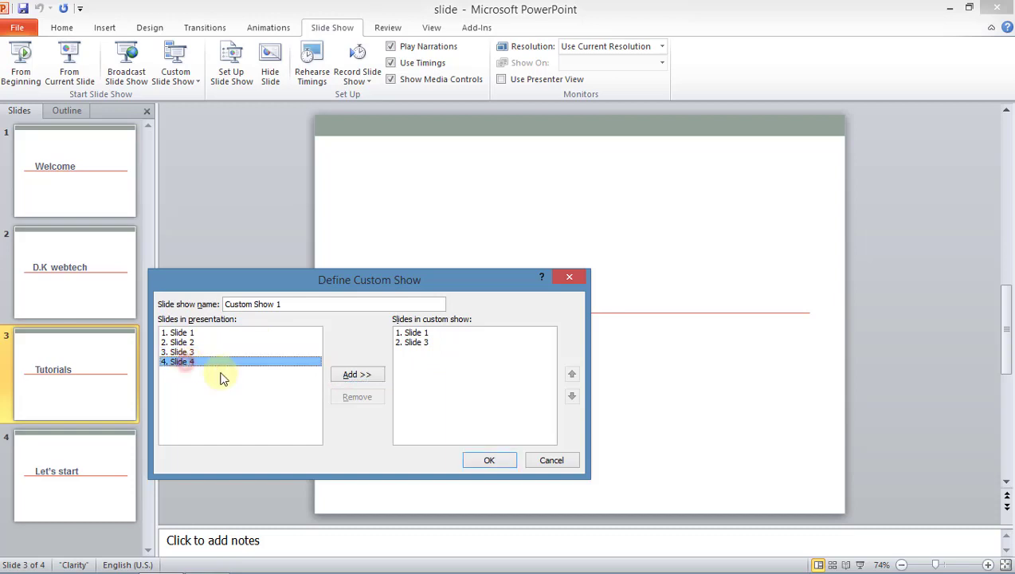
pyautogui.click(357, 376)
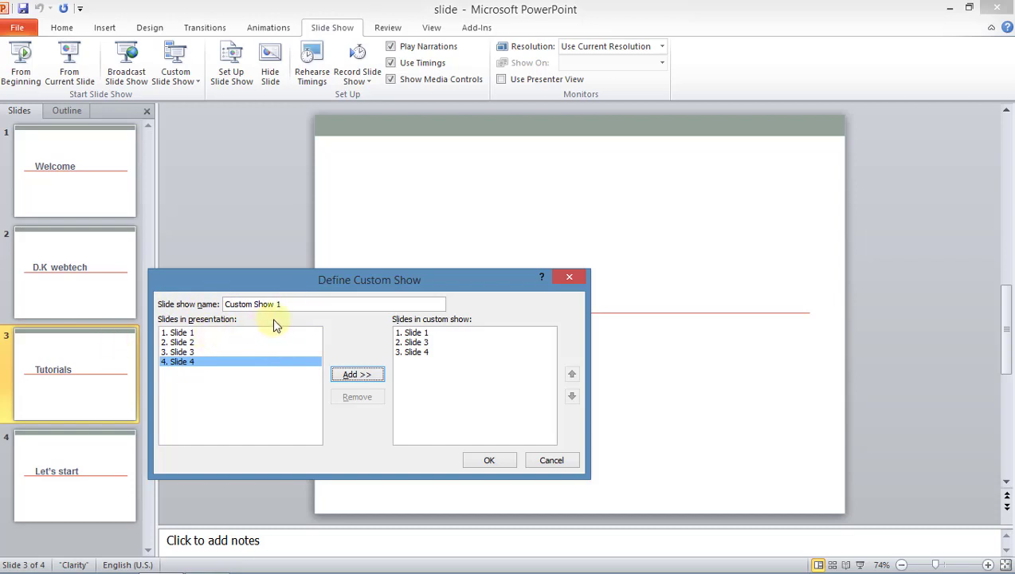
# Save Custom Show 1, close the Custom Shows dialog, and list the custom shows available to play.
pyautogui.click(485, 461)
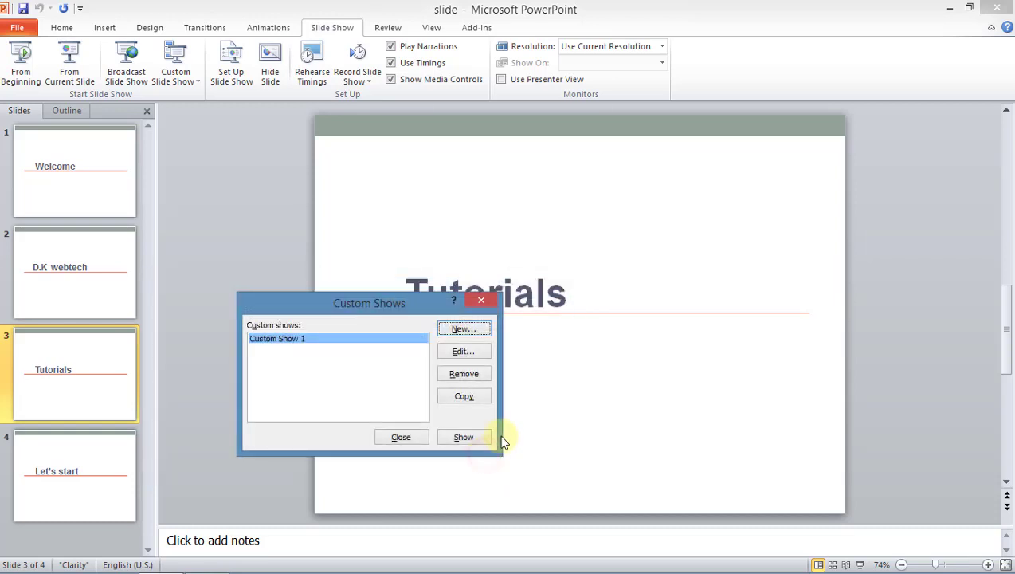
pyautogui.click(398, 441)
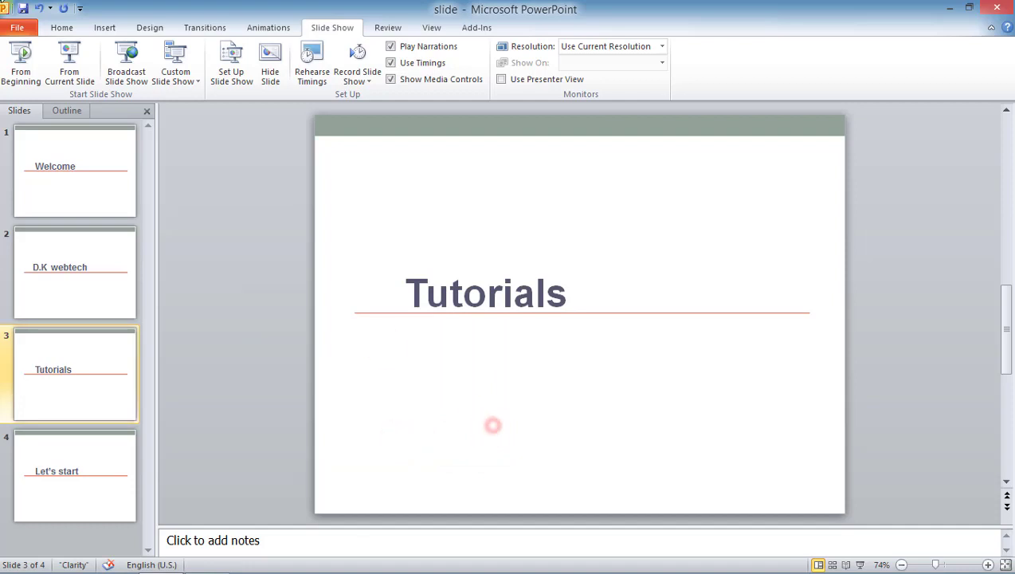
pyautogui.click(193, 83)
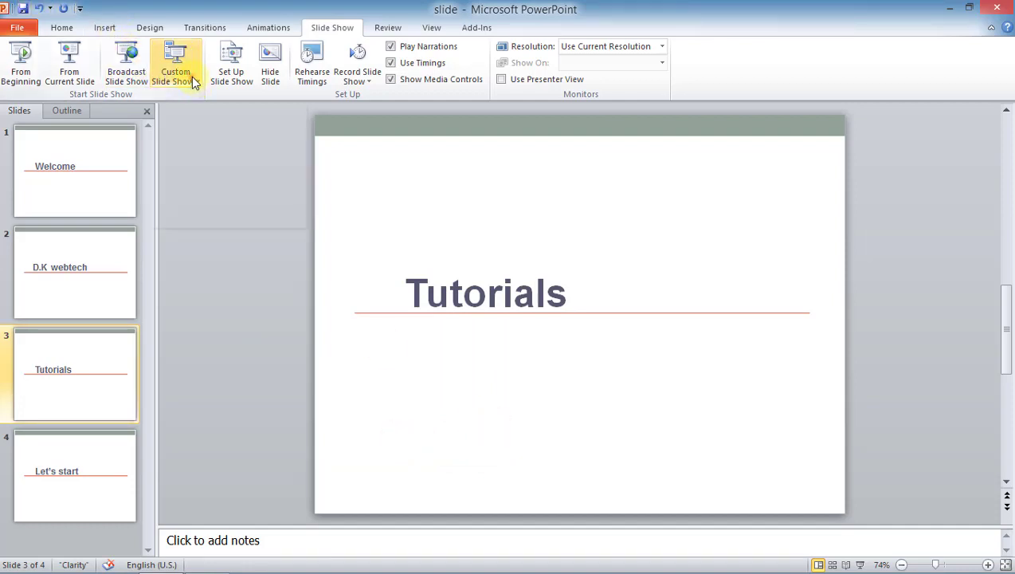
pyautogui.click(193, 82)
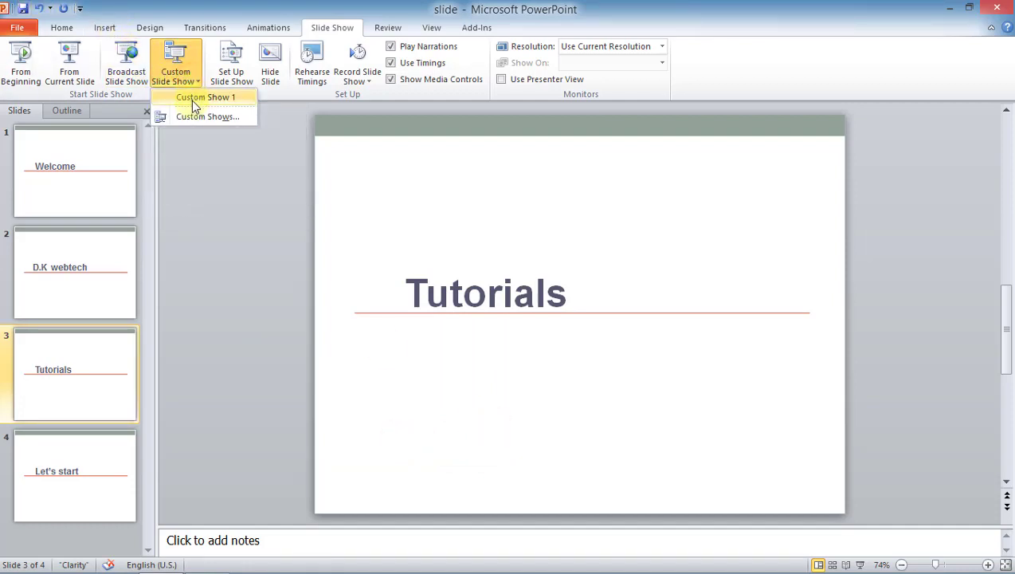
pyautogui.click(193, 99)
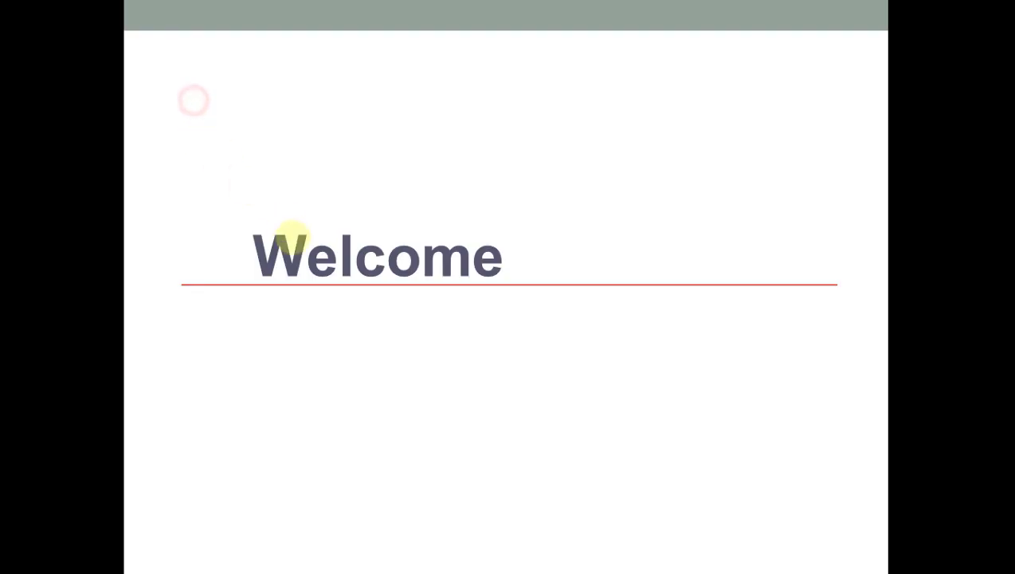
pyautogui.click(396, 220)
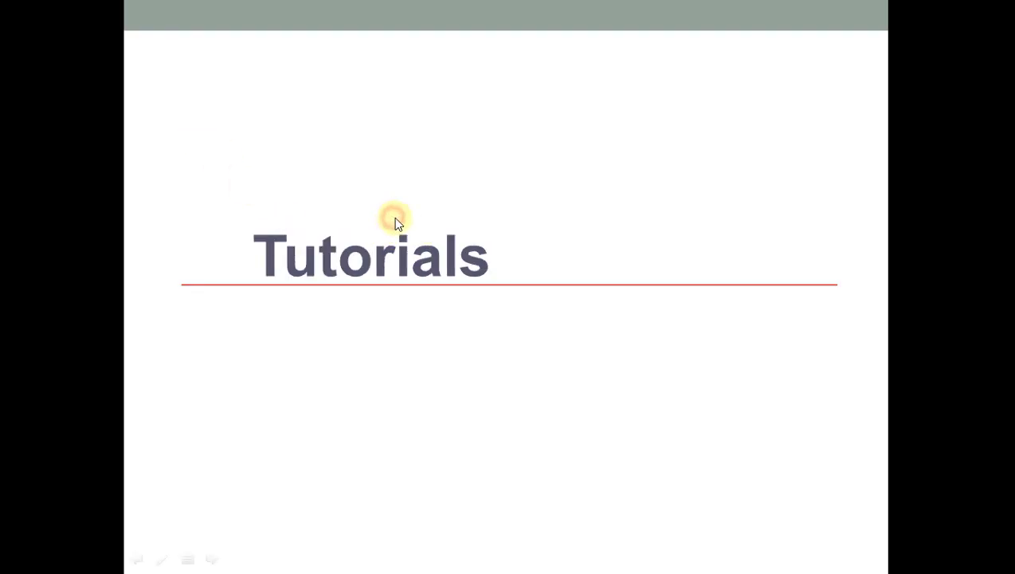
pyautogui.click(410, 306)
pyautogui.click(410, 306)
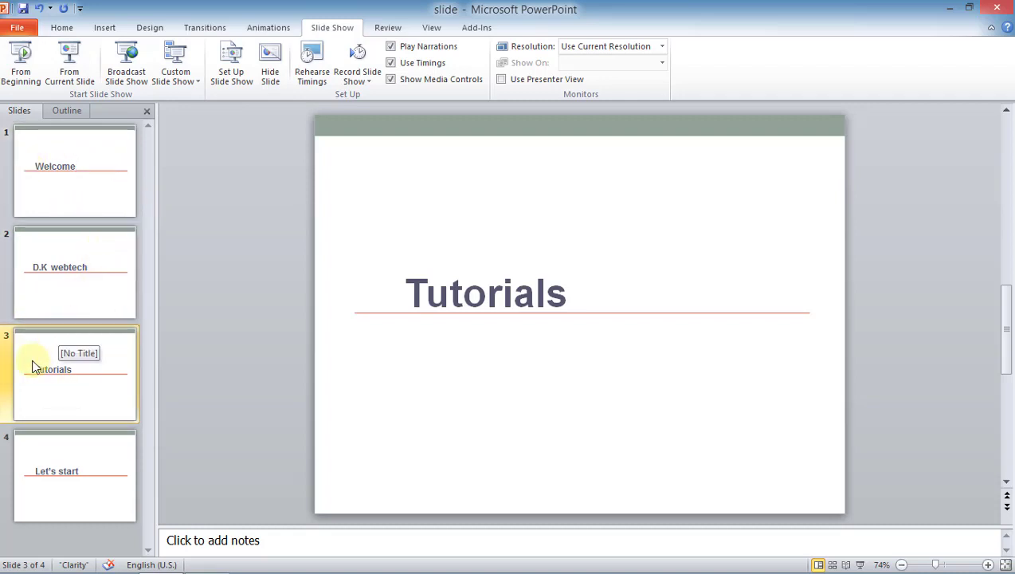
# Open Set Up Slide Show from the Slide Show tab and move its dialog up and right.
pyautogui.click(44, 339)
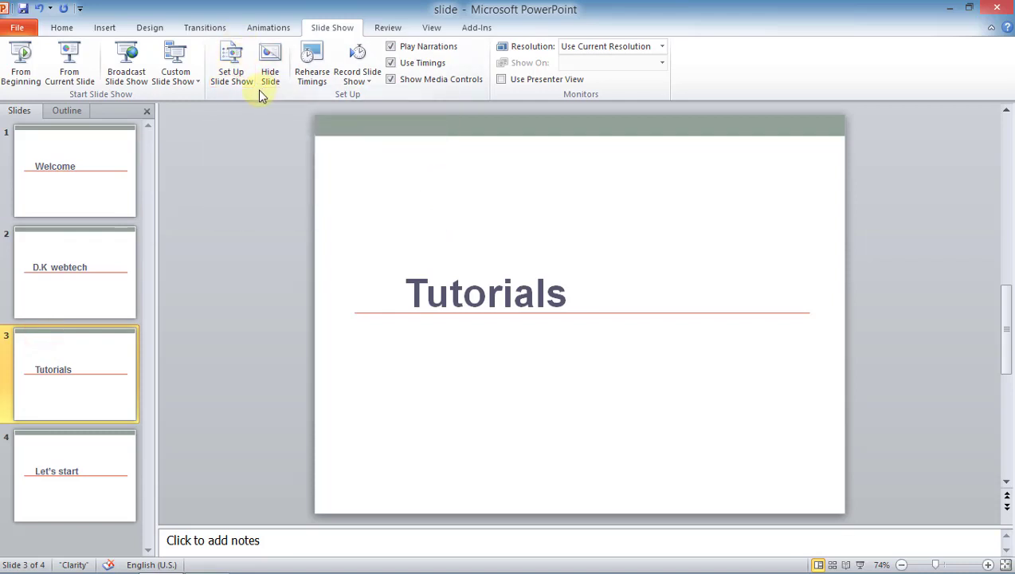
pyautogui.click(225, 75)
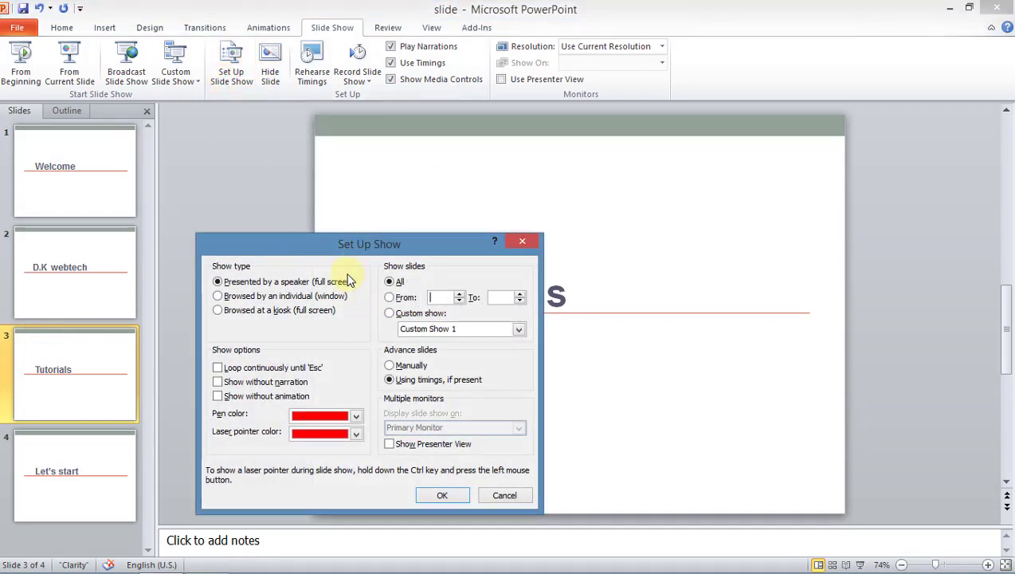
pyautogui.moveTo(352, 249); pyautogui.dragTo(504, 197)
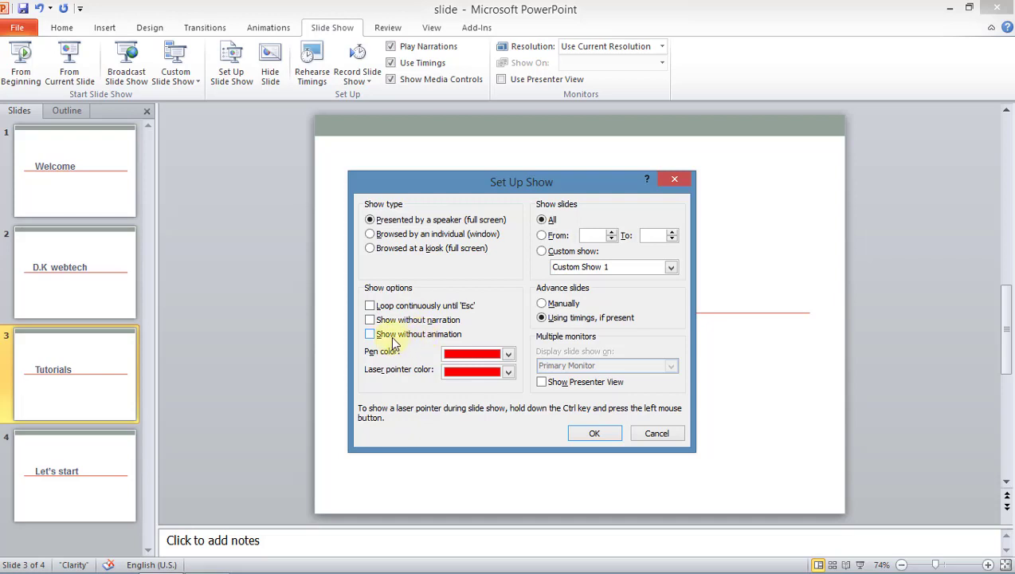
pyautogui.click(510, 355)
pyautogui.click(508, 353)
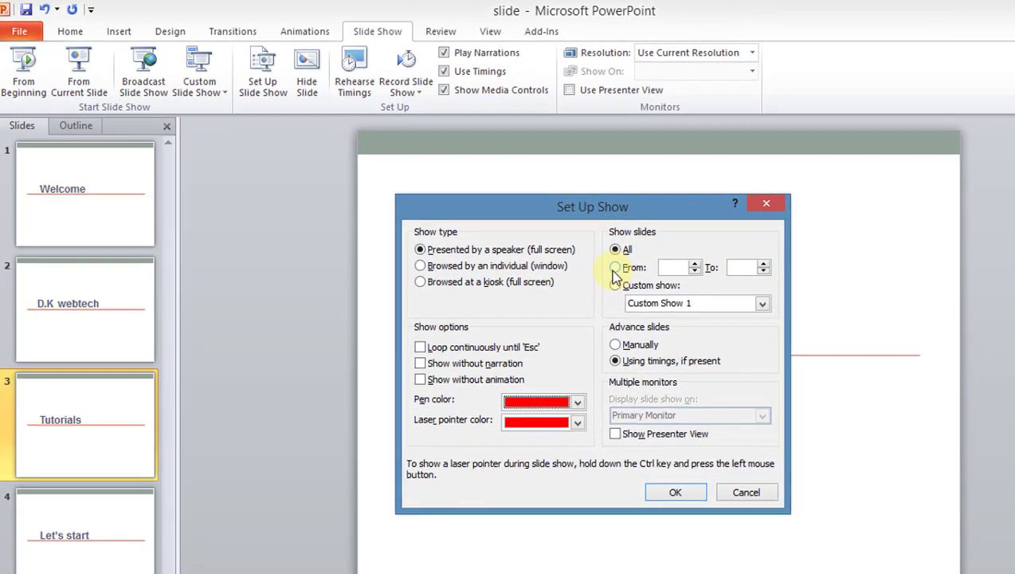
pyautogui.click(615, 268)
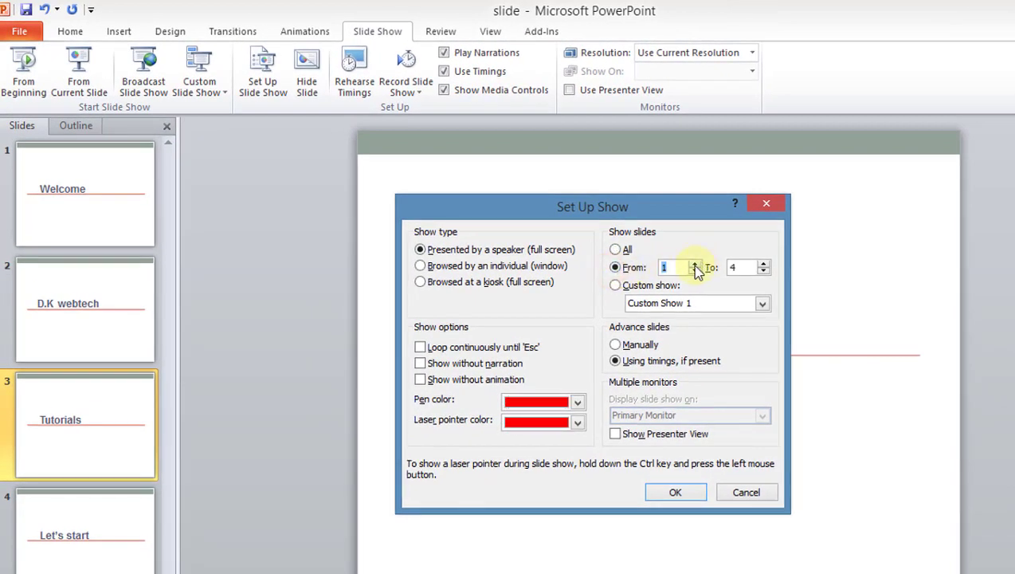
pyautogui.click(763, 271)
pyautogui.click(695, 264)
pyautogui.click(617, 249)
pyautogui.click(616, 286)
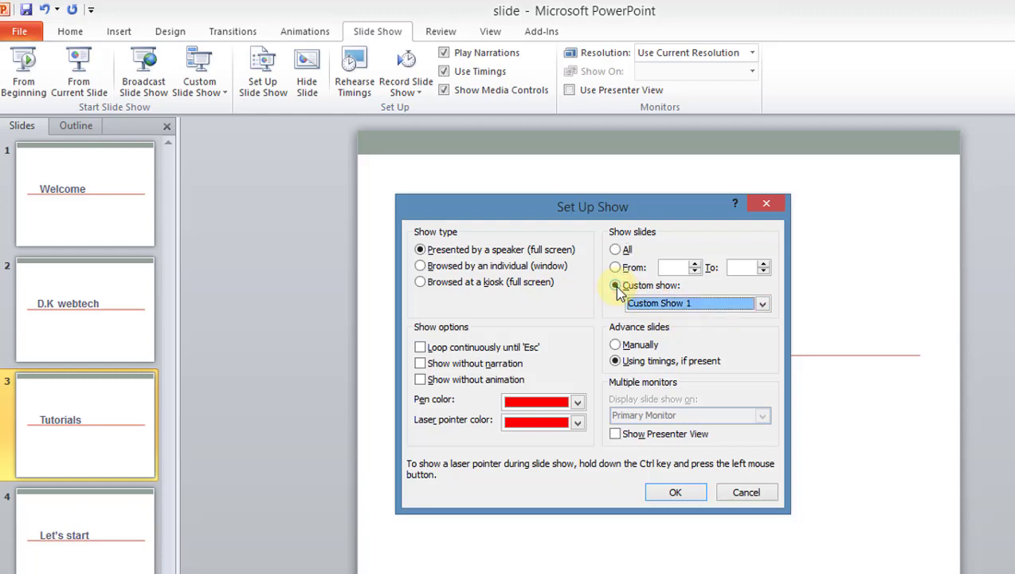
pyautogui.click(763, 304)
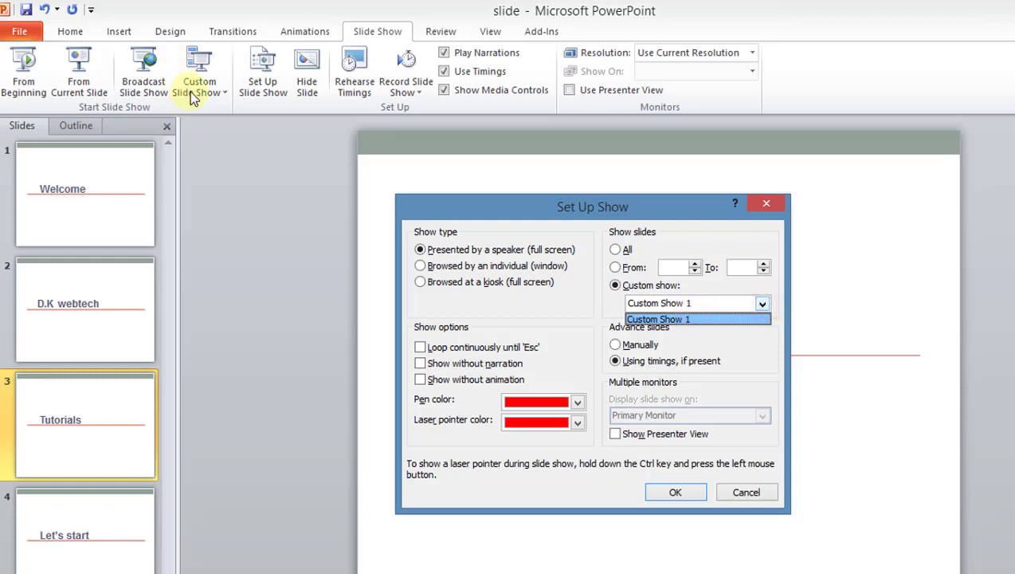
pyautogui.click(694, 318)
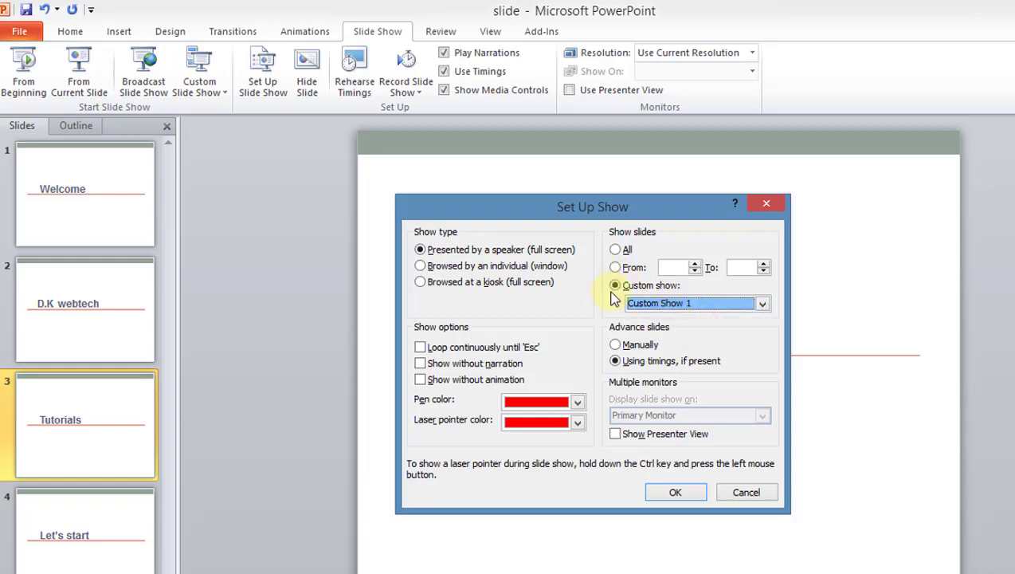
pyautogui.click(615, 249)
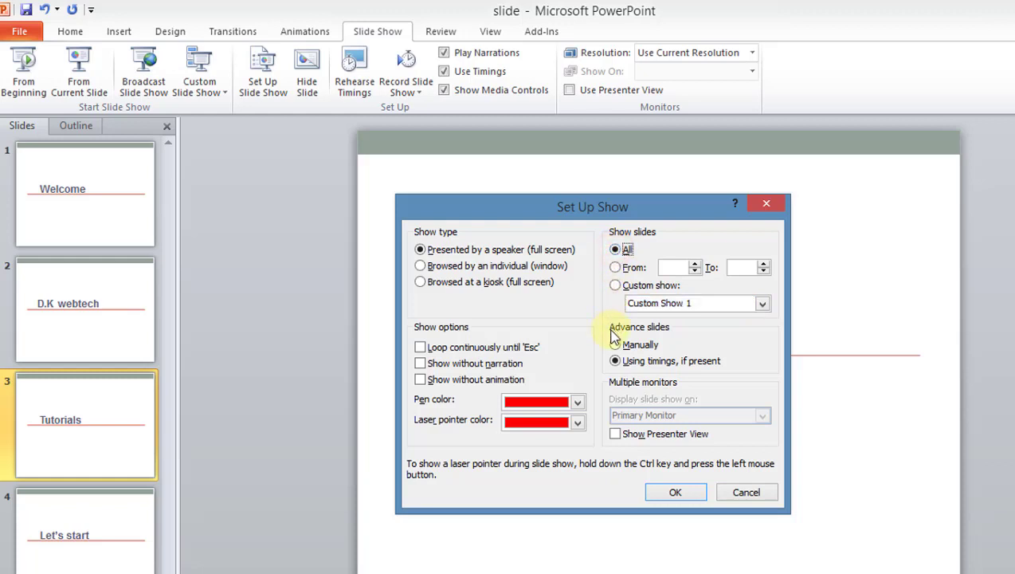
# Confirm the show settings and hide the Welcome slide from the slide show.
pyautogui.click(674, 493)
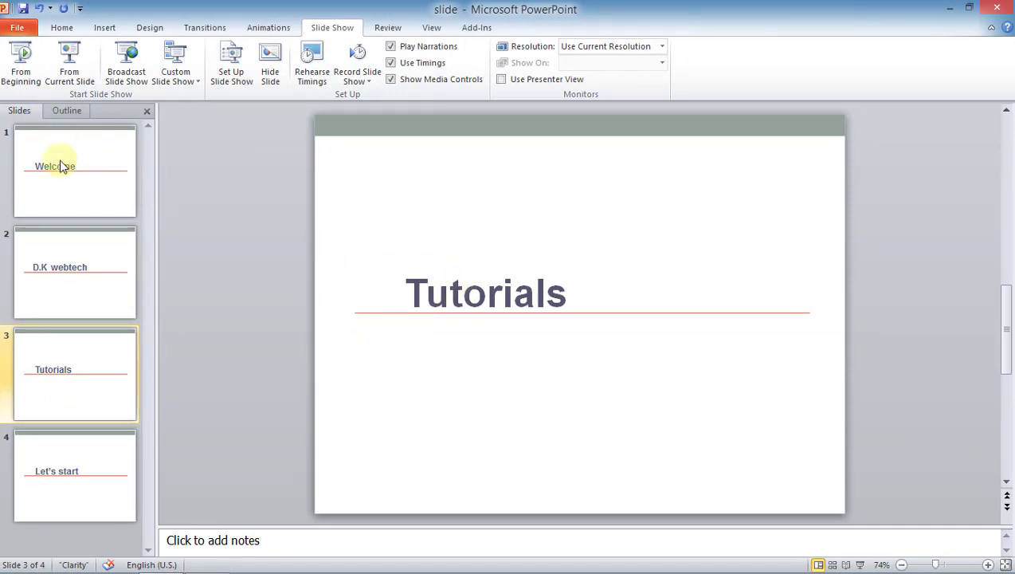
pyautogui.click(68, 191)
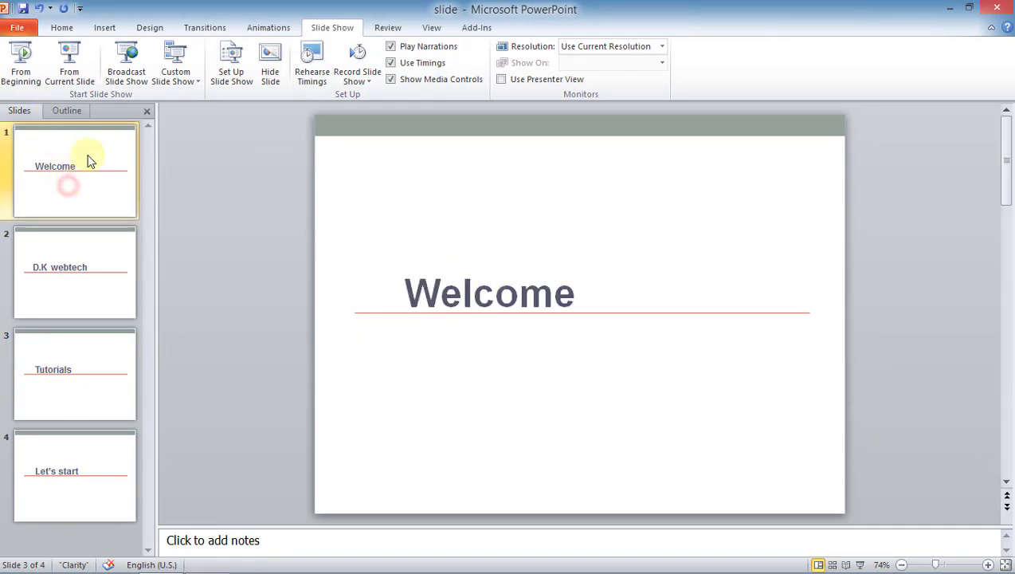
pyautogui.click(268, 81)
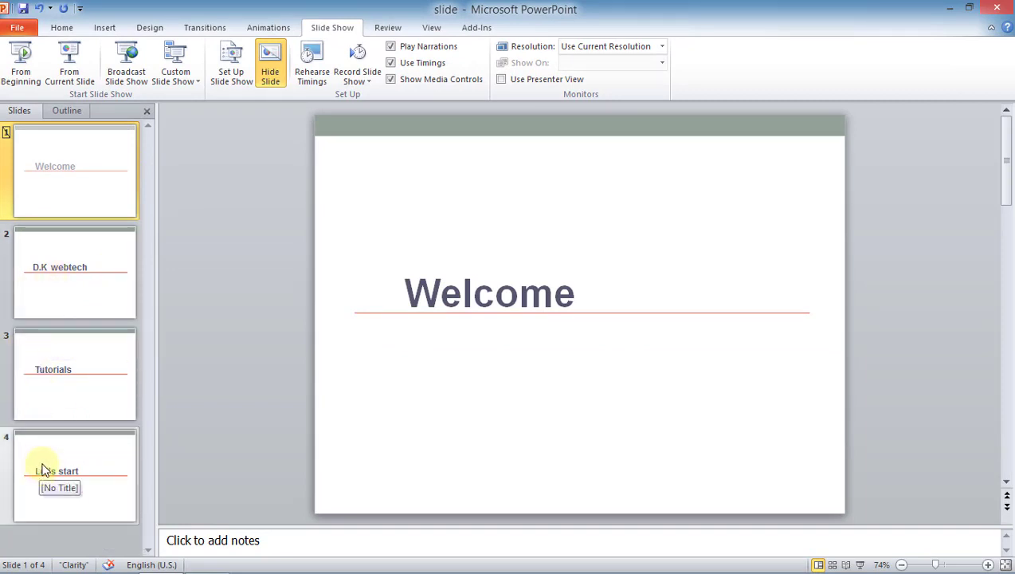
# Run the show with F5 to confirm it starts at D.K webtech, then exit.
pyautogui.press('F5')
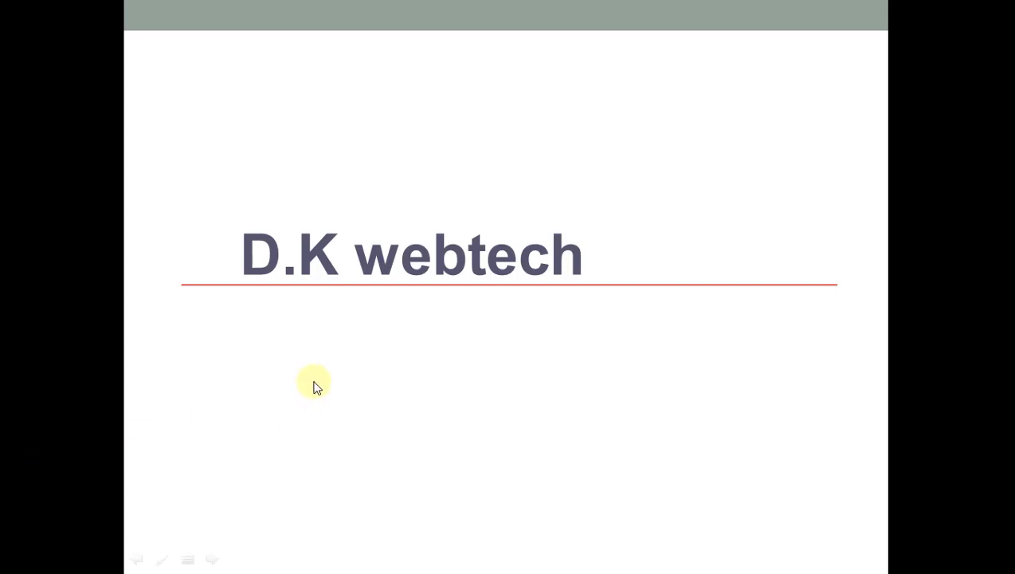
pyautogui.click(321, 288)
pyautogui.click(320, 288)
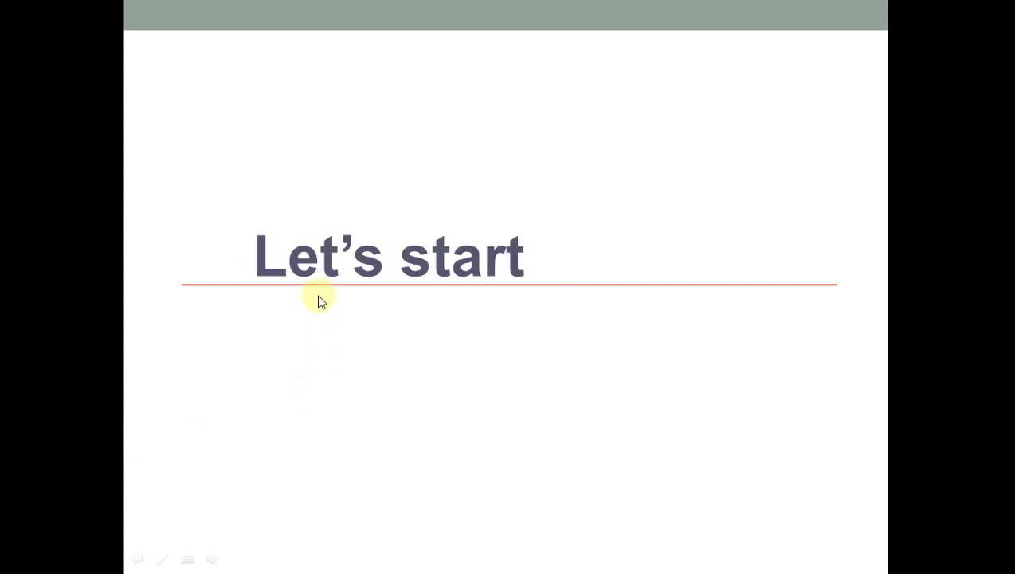
pyautogui.click(318, 297)
pyautogui.click(315, 297)
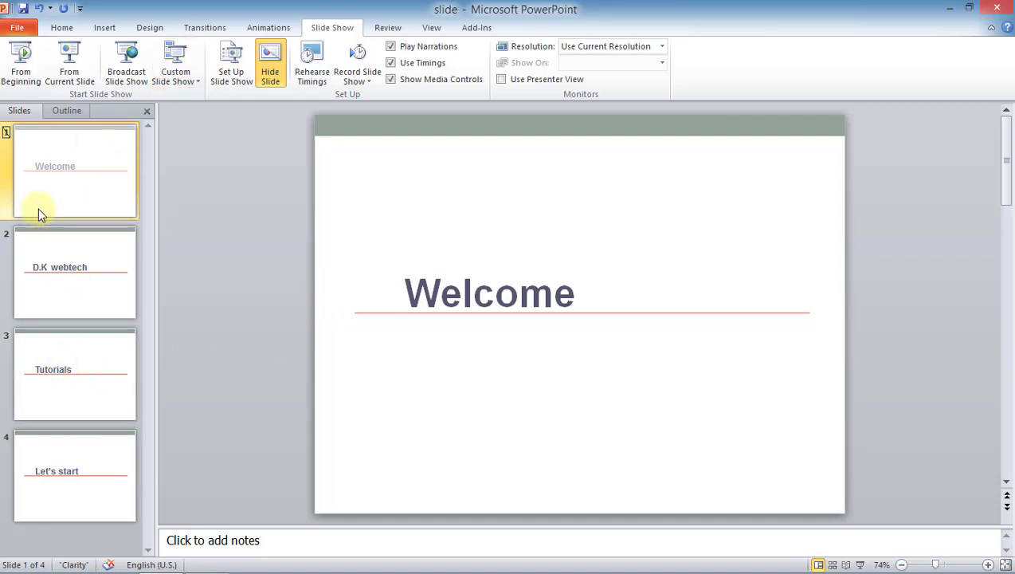
# Unhide the Welcome slide and move to the Tutorials slide.
pyautogui.click(53, 182)
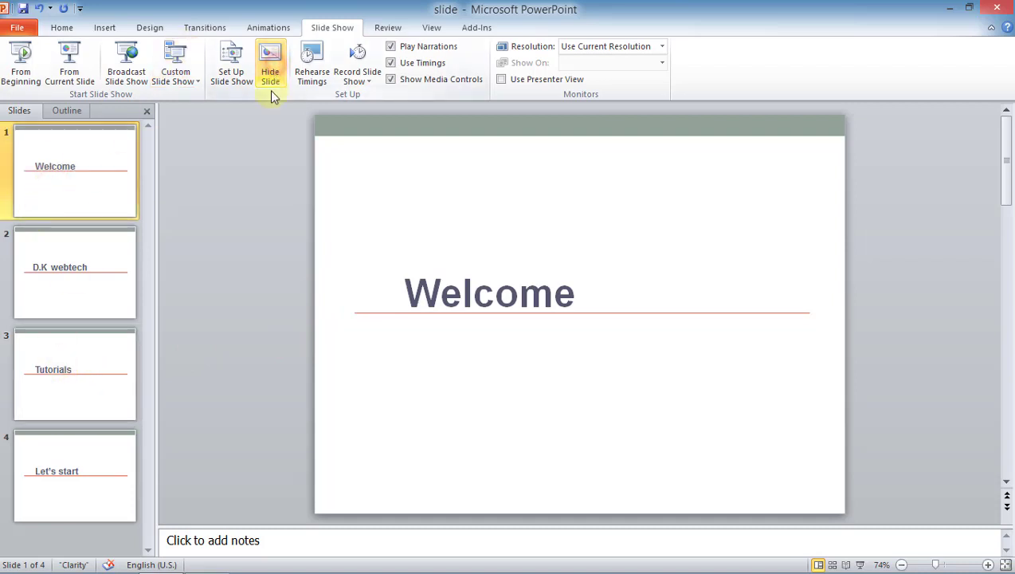
pyautogui.click(45, 287)
pyautogui.click(42, 373)
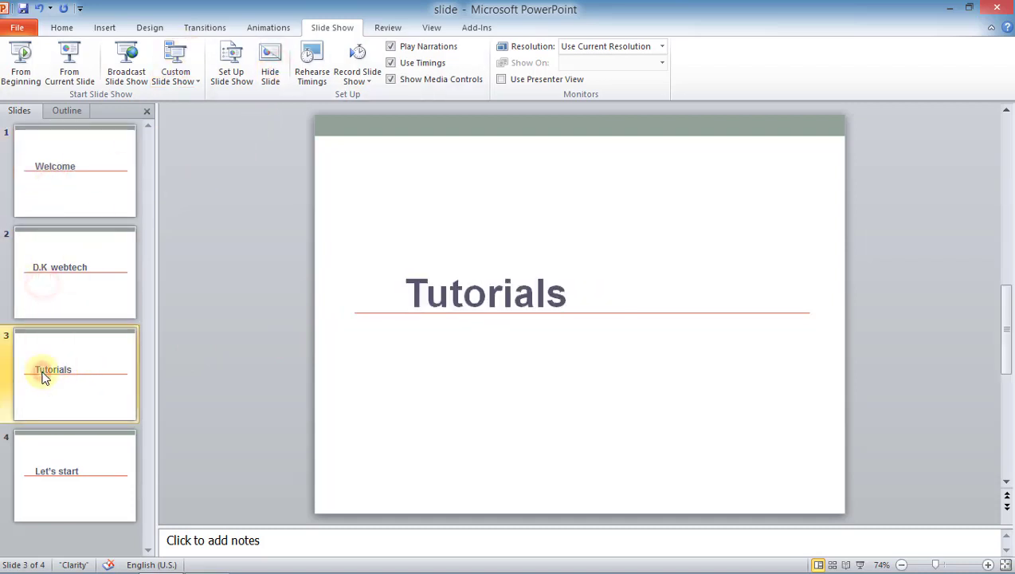
# Play the show with F5 through all four slides and exit back to editing.
pyautogui.press('F5')
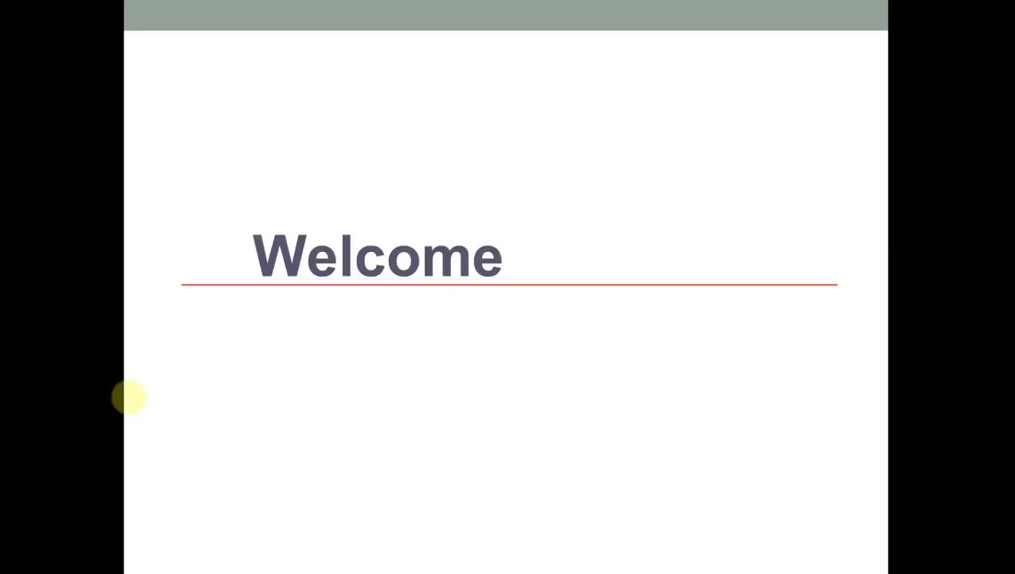
pyautogui.click(417, 450)
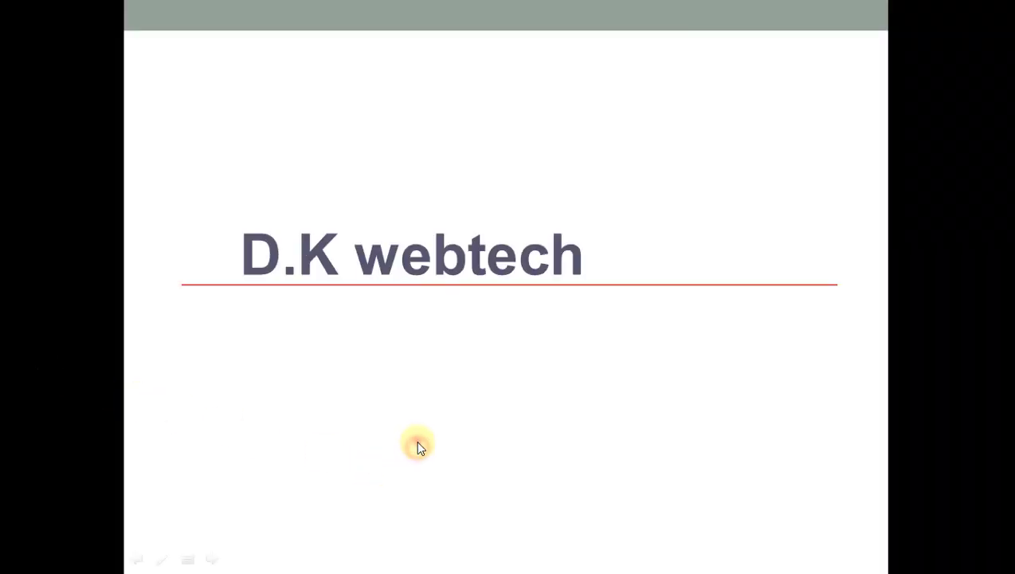
pyautogui.click(417, 443)
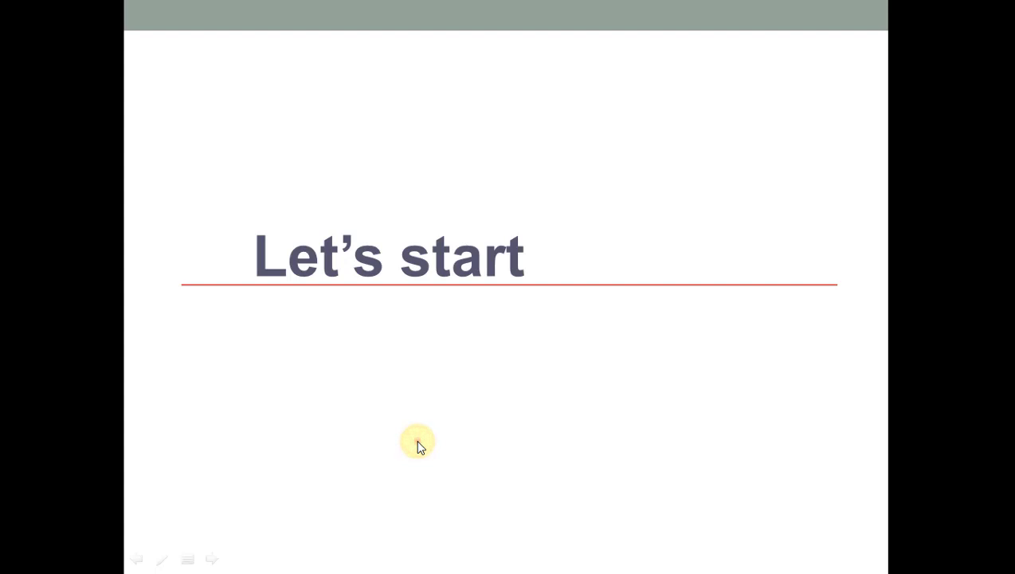
pyautogui.click(417, 444)
pyautogui.click(419, 444)
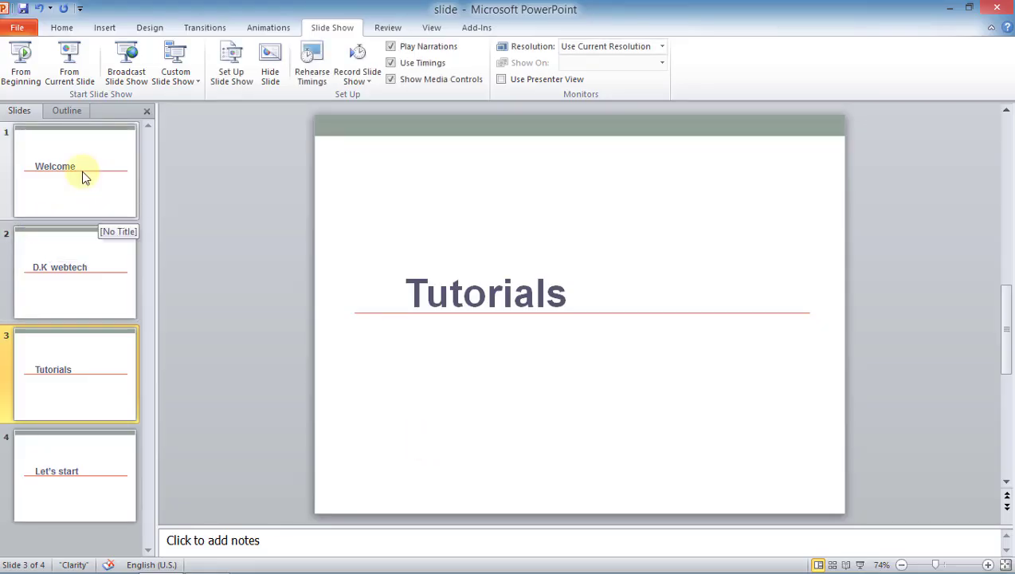
pyautogui.click(648, 373)
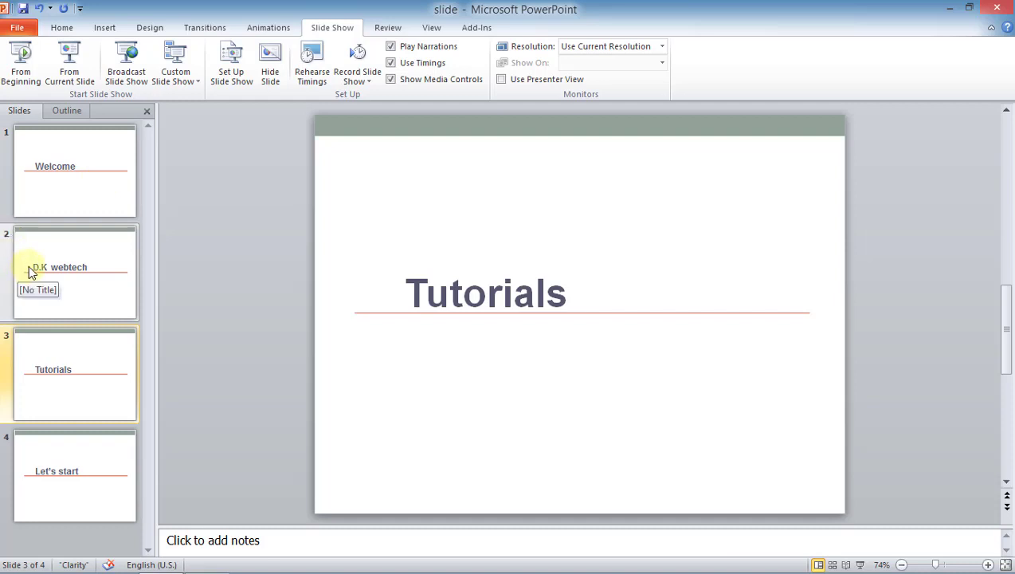
# Record timings across all four slides and keep the new 5, 5, 4 and 4 second timings.
pyautogui.click(313, 72)
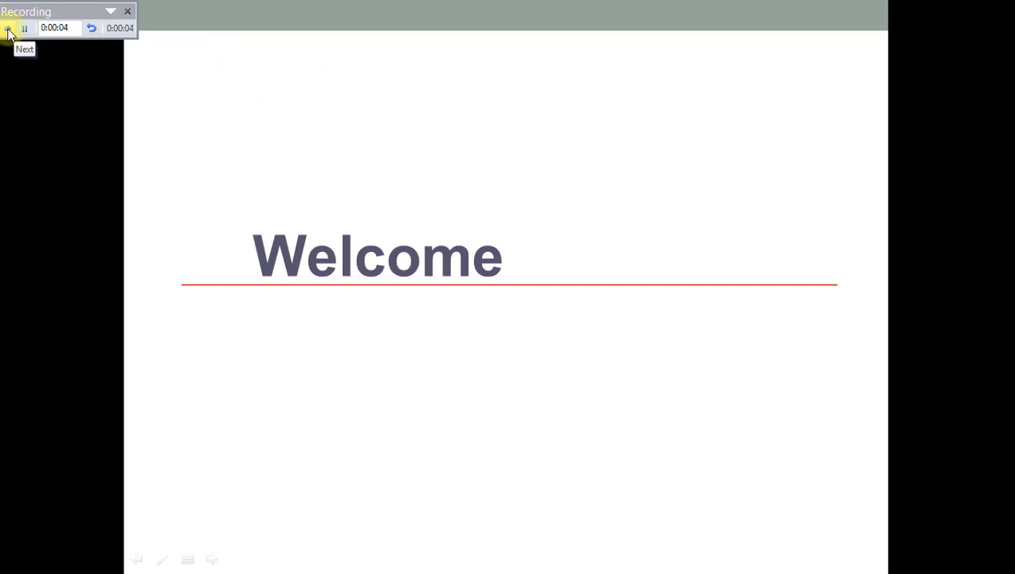
pyautogui.click(8, 30)
pyautogui.click(7, 30)
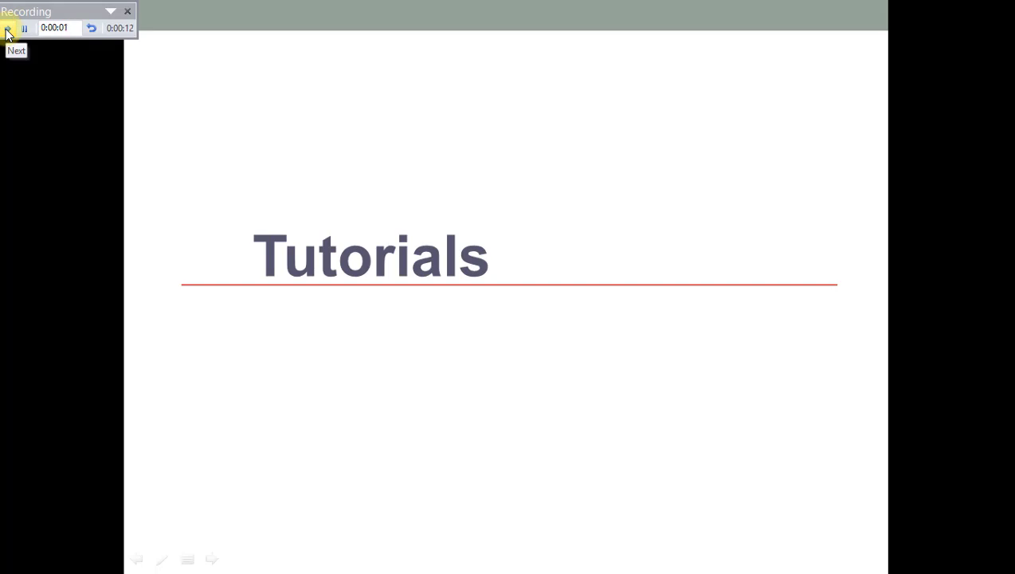
pyautogui.click(8, 30)
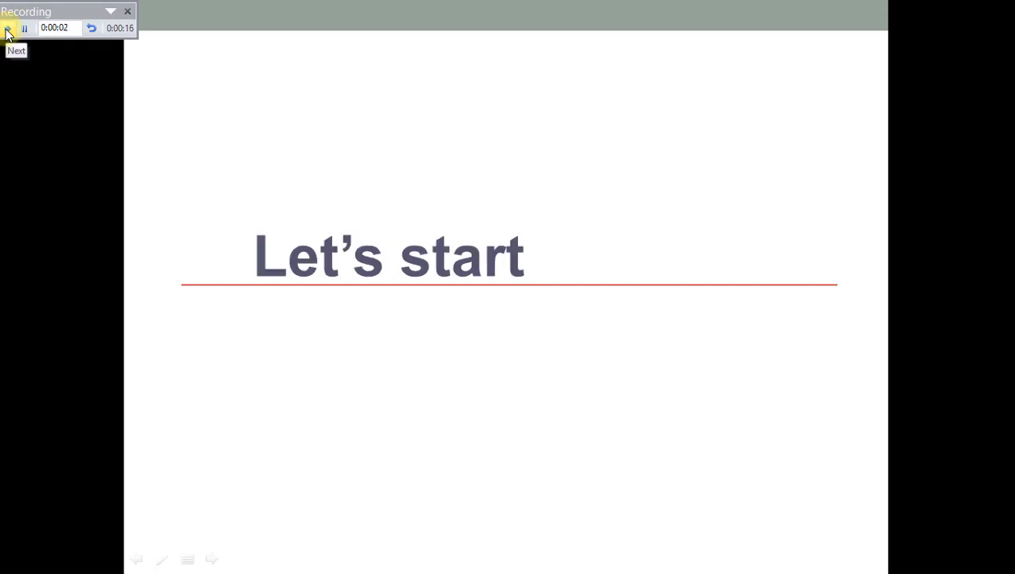
pyautogui.click(7, 30)
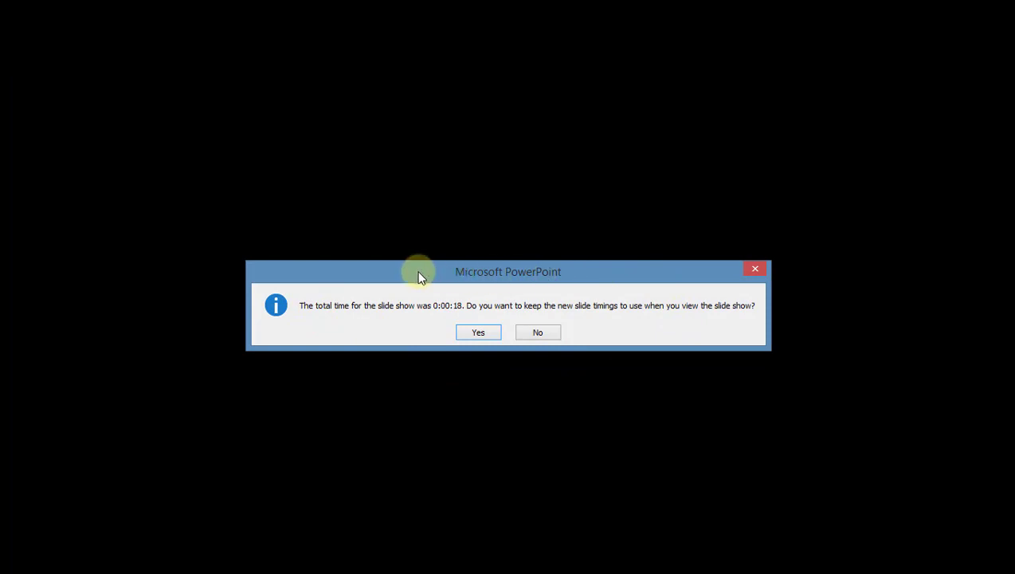
pyautogui.click(468, 334)
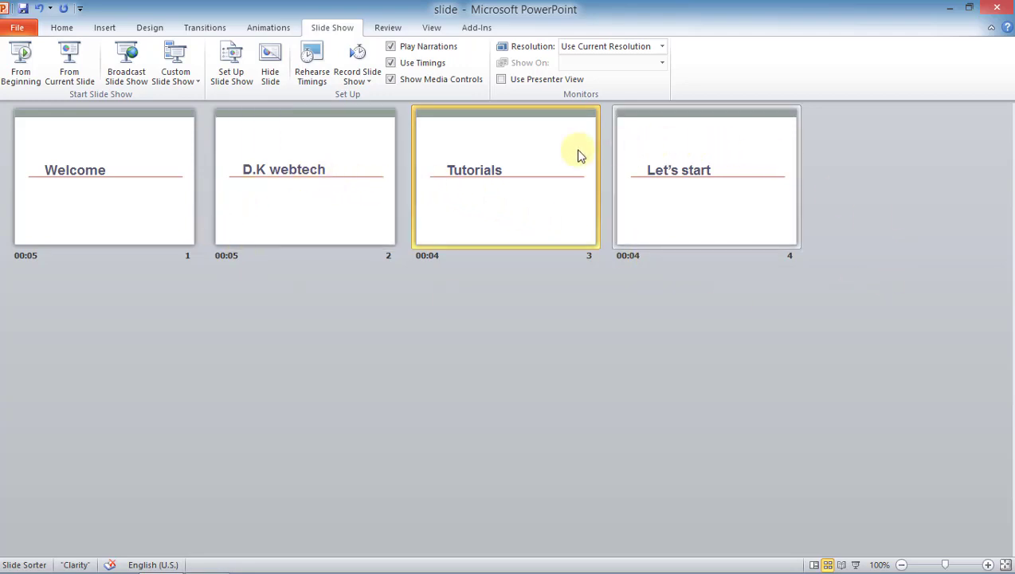
# On the Transitions tab, set the Let's start slide to advance after 1 second.
pyautogui.click(269, 27)
pyautogui.click(209, 31)
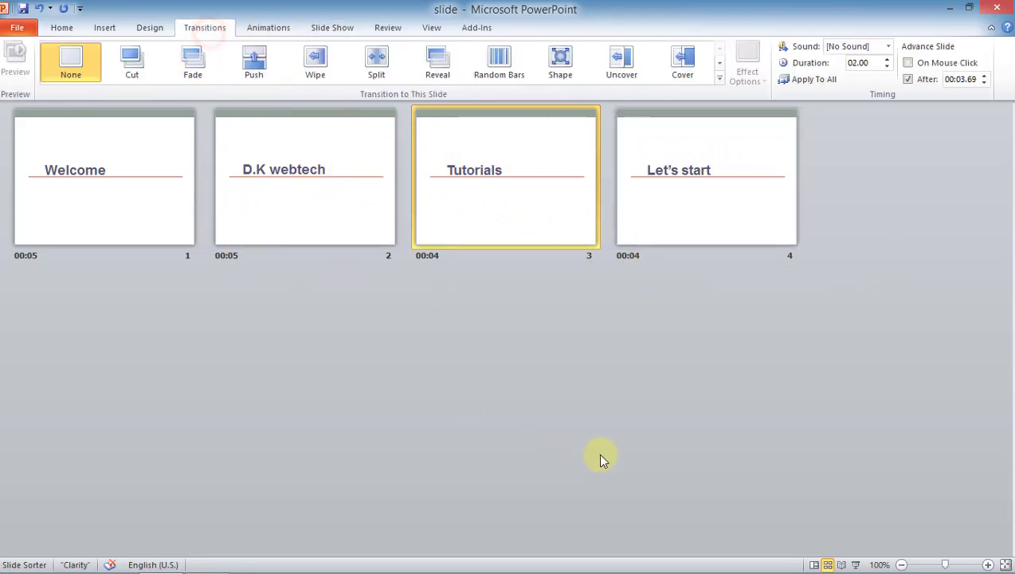
pyautogui.click(591, 253)
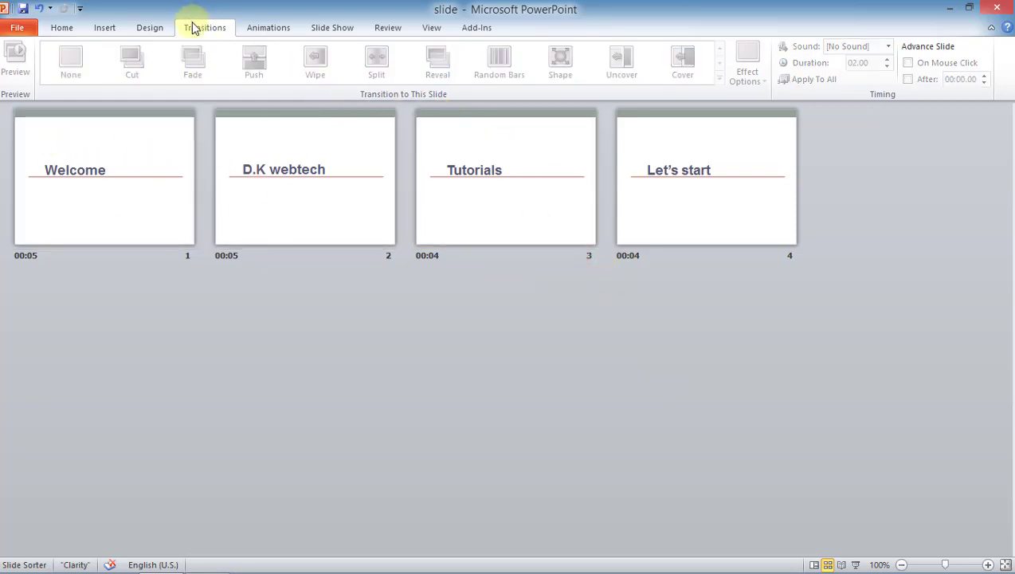
pyautogui.click(658, 205)
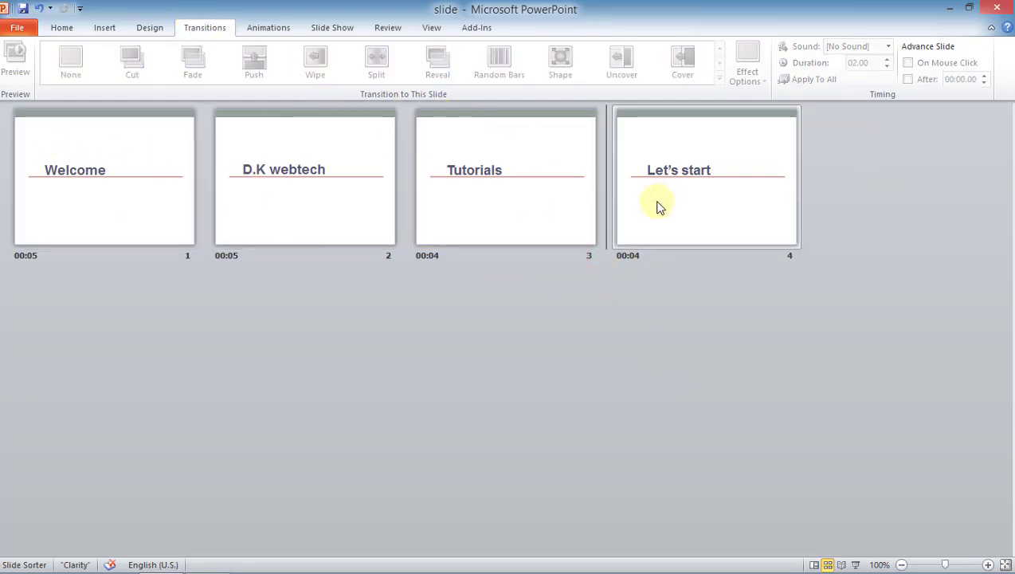
pyautogui.click(658, 207)
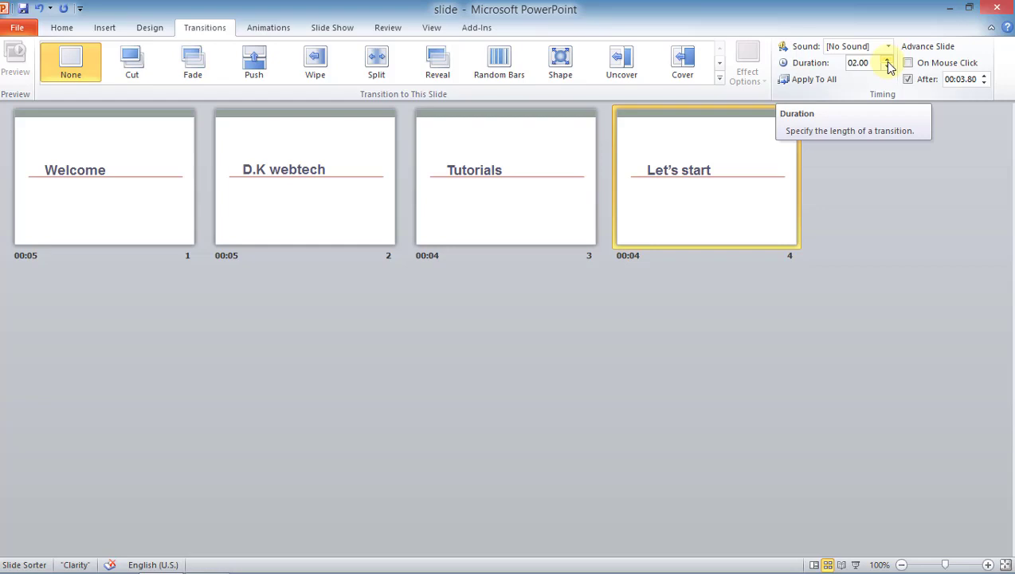
pyautogui.click(986, 76)
pyautogui.click(986, 83)
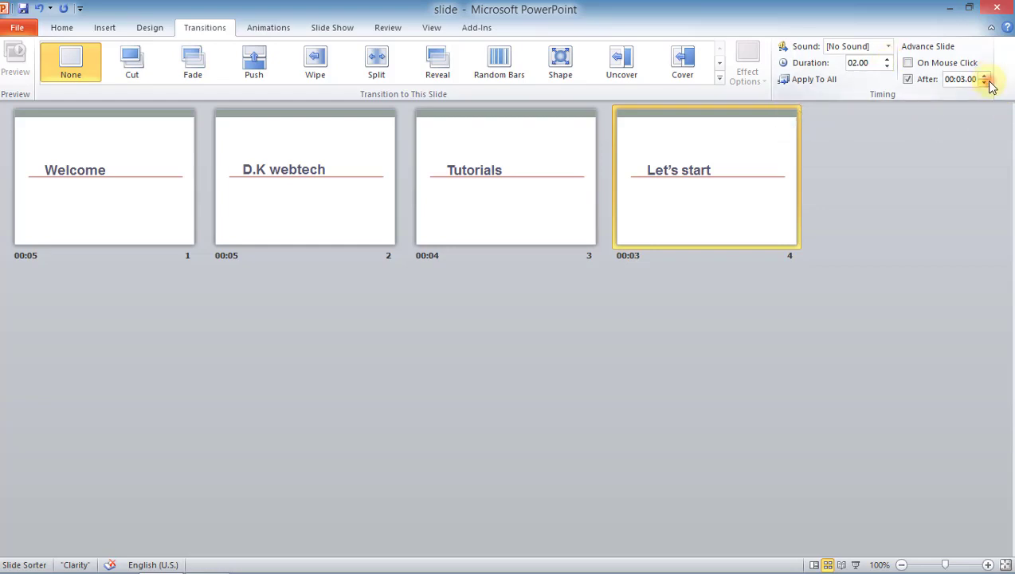
pyautogui.click(986, 83)
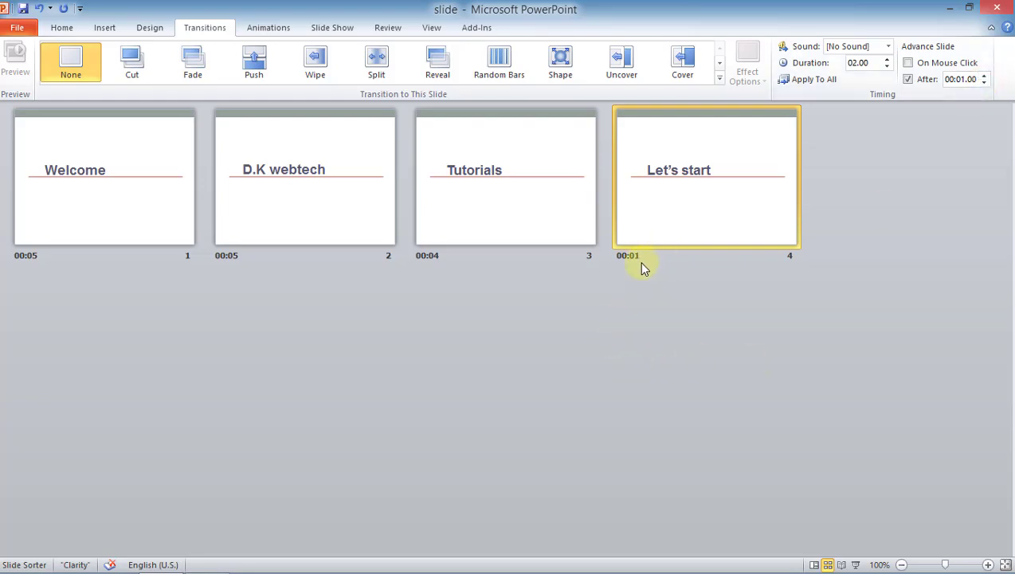
# Set the Tutorials slide to advance after 2 seconds.
pyautogui.click(482, 197)
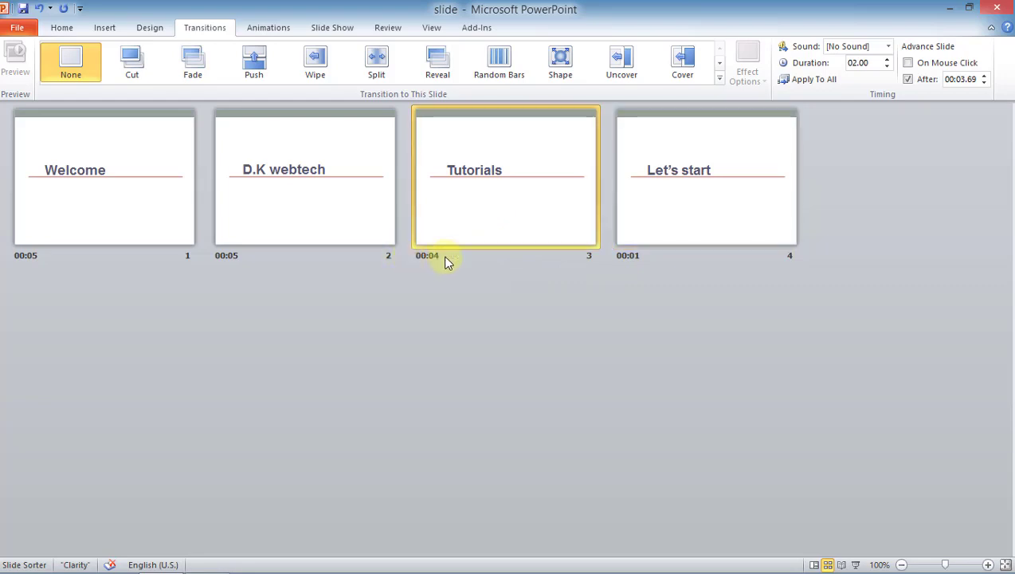
pyautogui.click(984, 82)
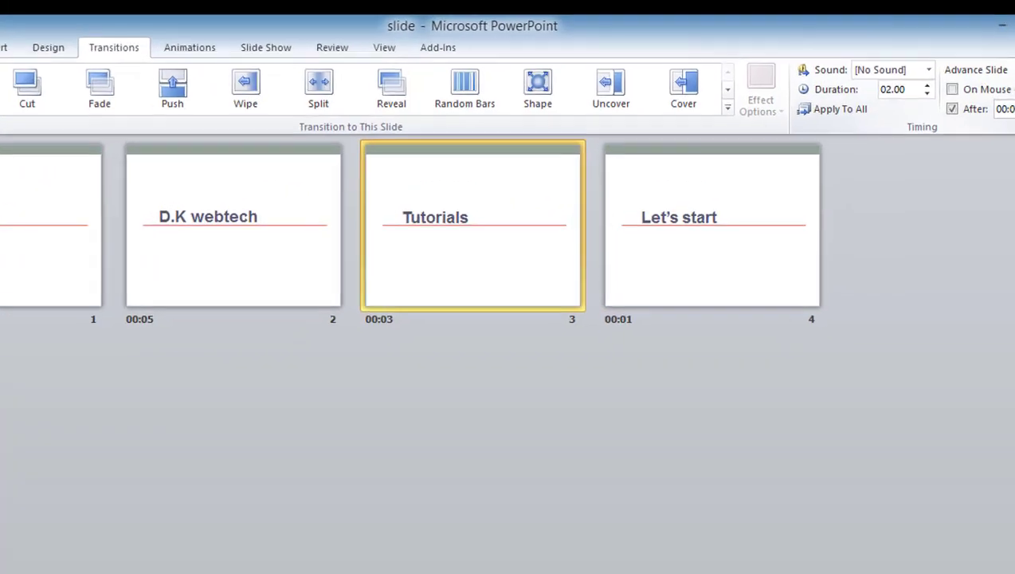
pyautogui.click(984, 82)
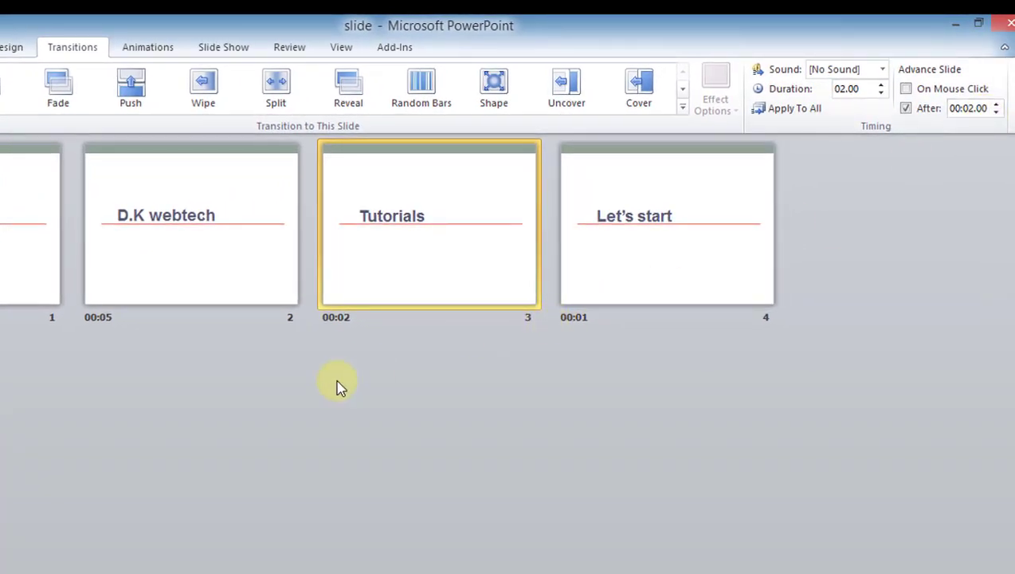
pyautogui.click(337, 384)
# Set the Welcome slide to advance after 1 second, then open D.K webtech in Normal view.
pyautogui.click(57, 237)
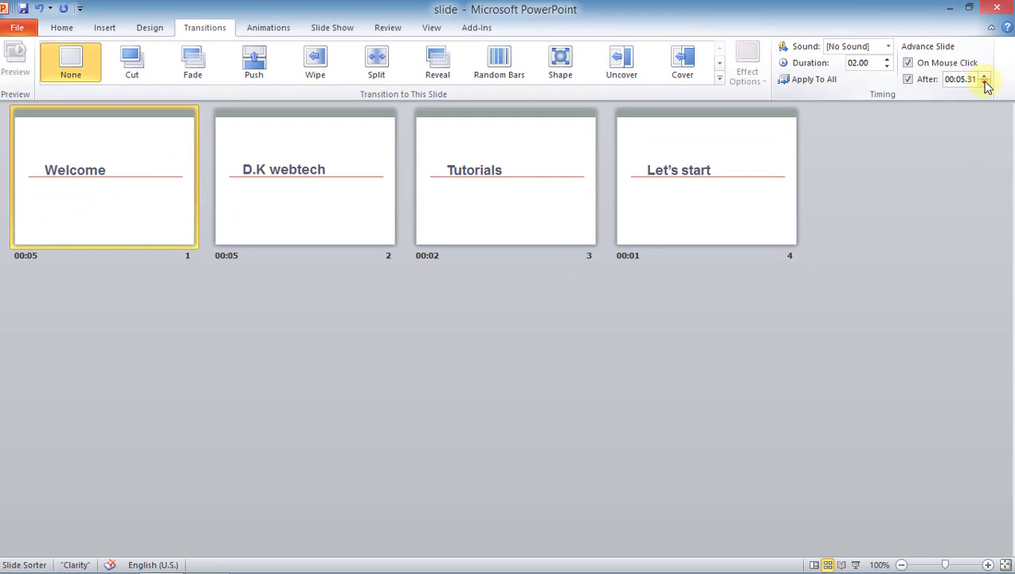
pyautogui.click(984, 83)
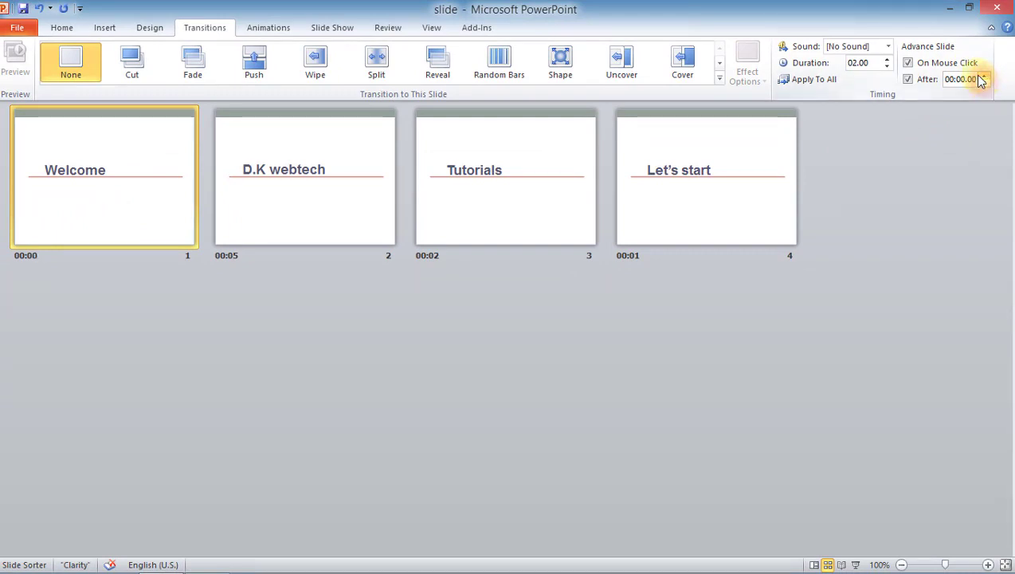
pyautogui.click(984, 75)
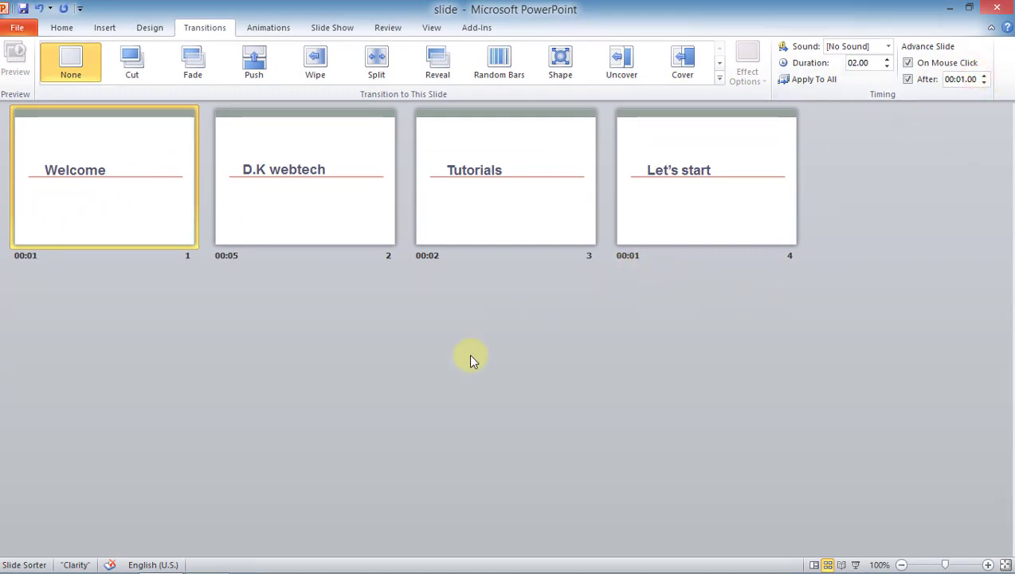
pyautogui.click(430, 387)
pyautogui.doubleClick(273, 207)
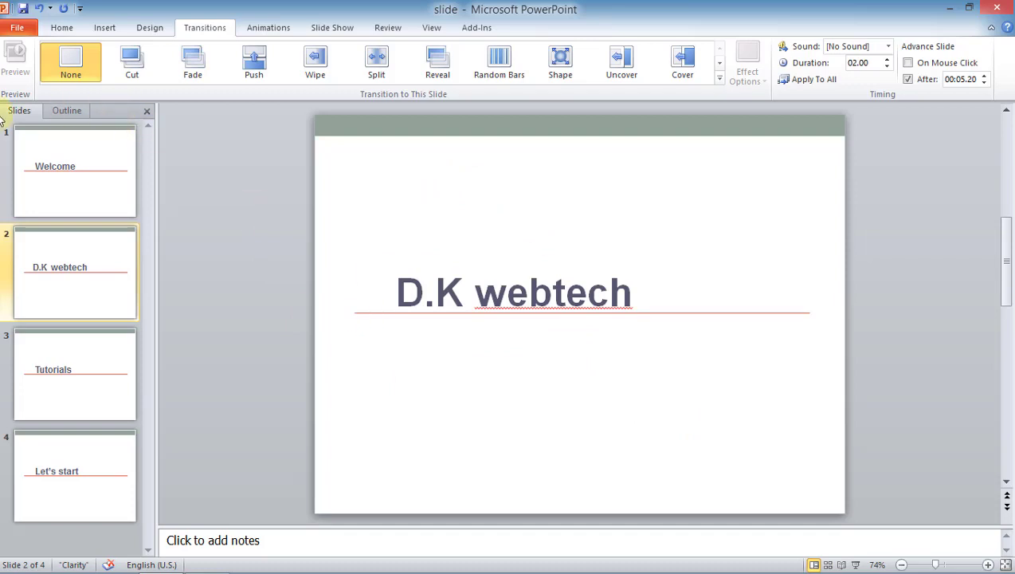
# Play the full show from Welcome with F5 to check the 1, 5, 2, 1 second timings.
pyautogui.click(38, 152)
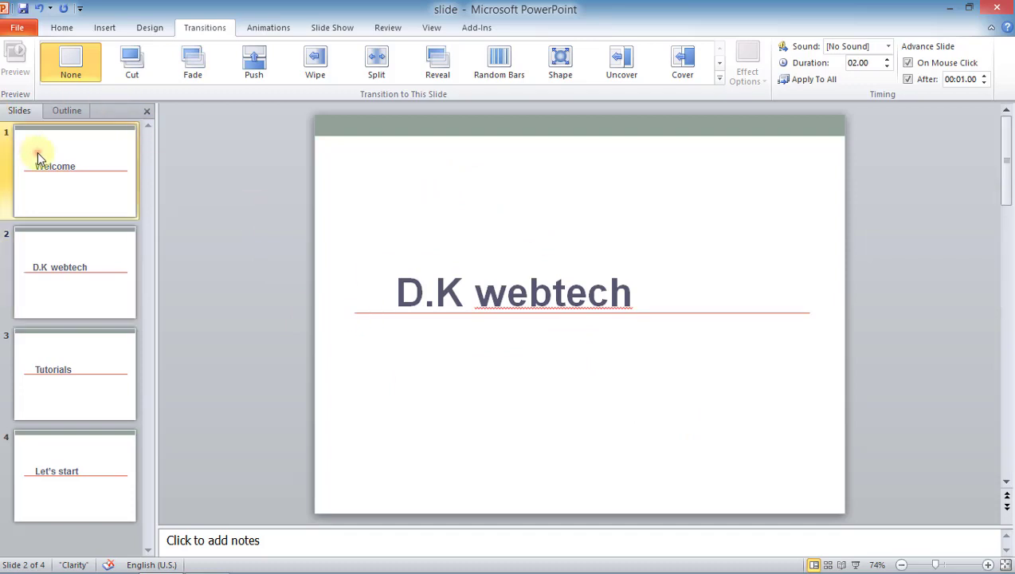
pyautogui.click(344, 30)
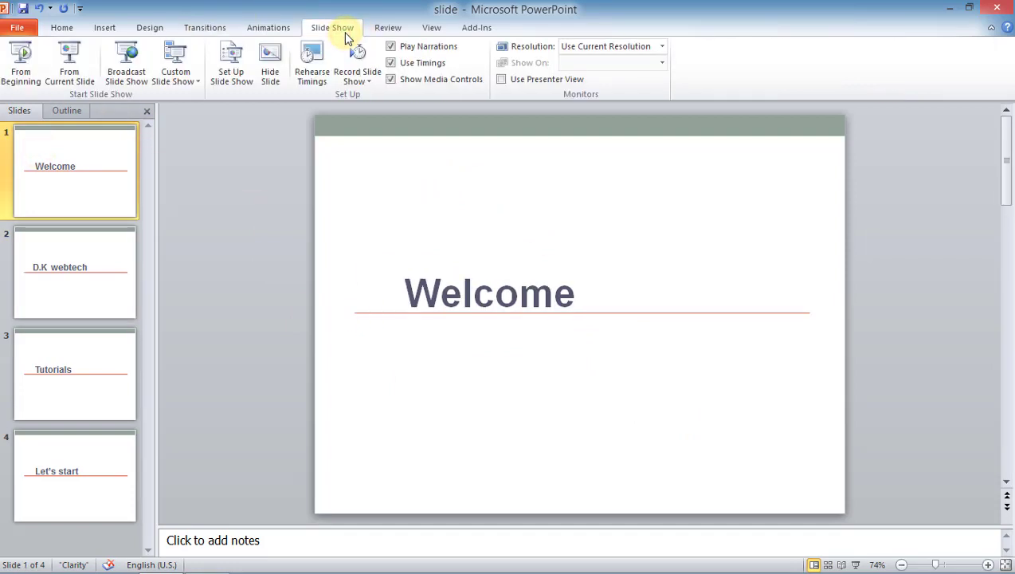
pyautogui.press('F5')
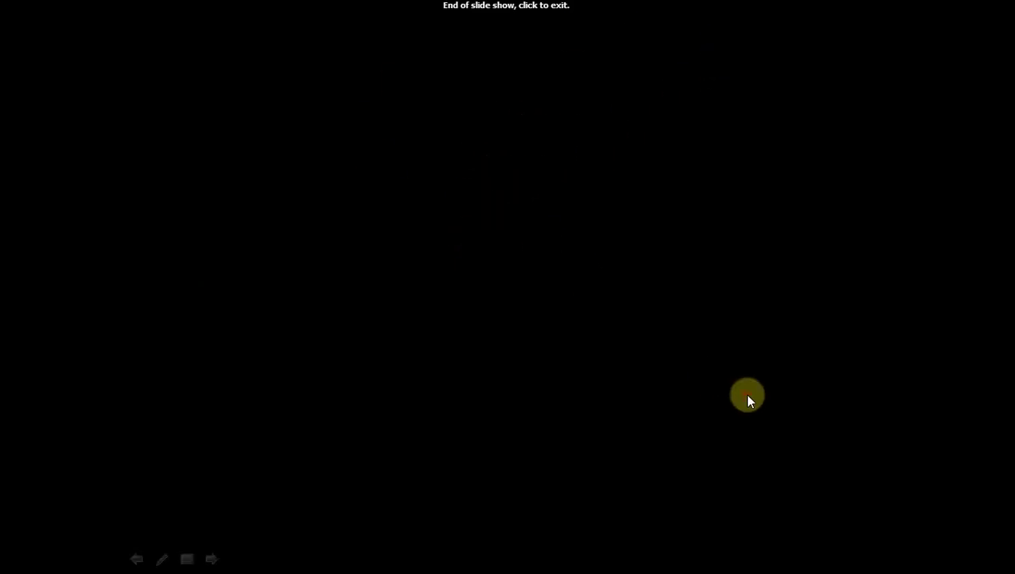
pyautogui.click(748, 396)
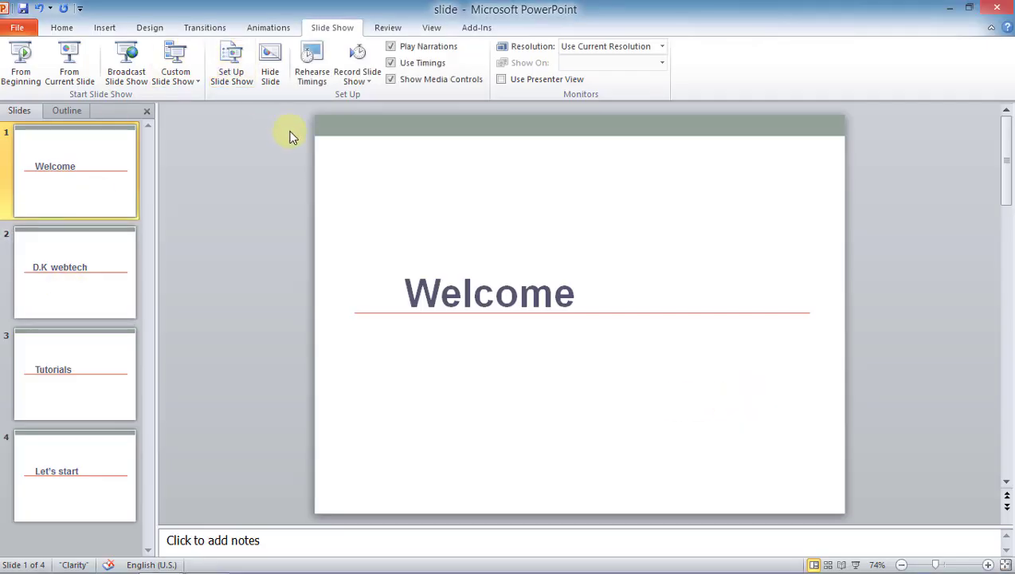
pyautogui.click(493, 357)
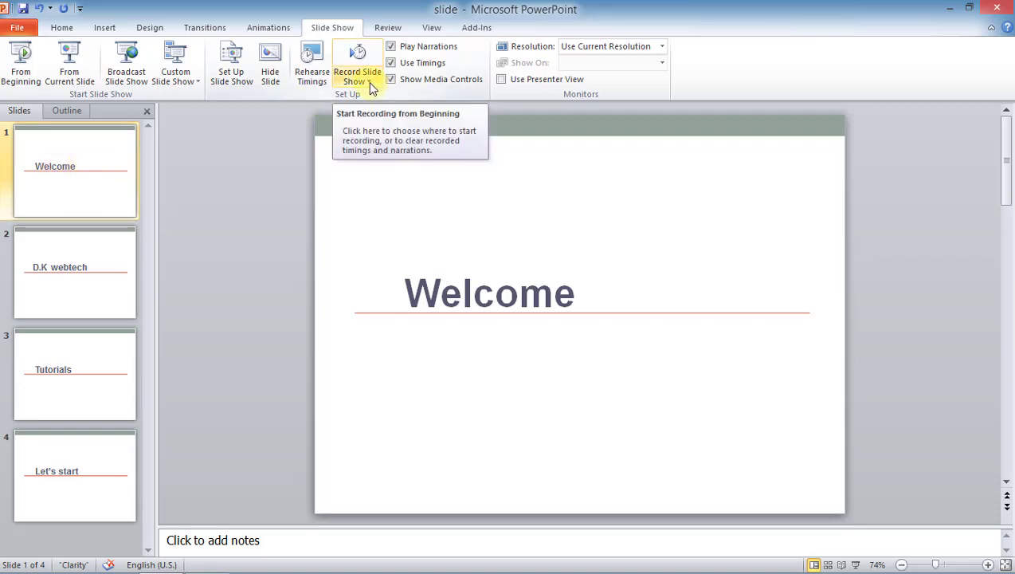
# Record narration and timings from the Welcome slide through D.K webtech, then close the recording.
pyautogui.click(369, 82)
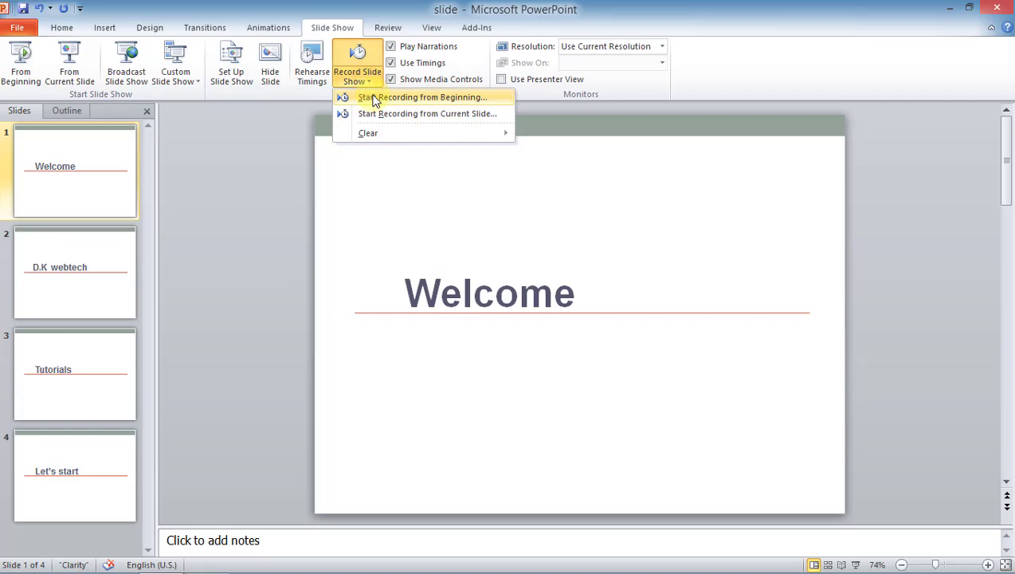
pyautogui.click(374, 97)
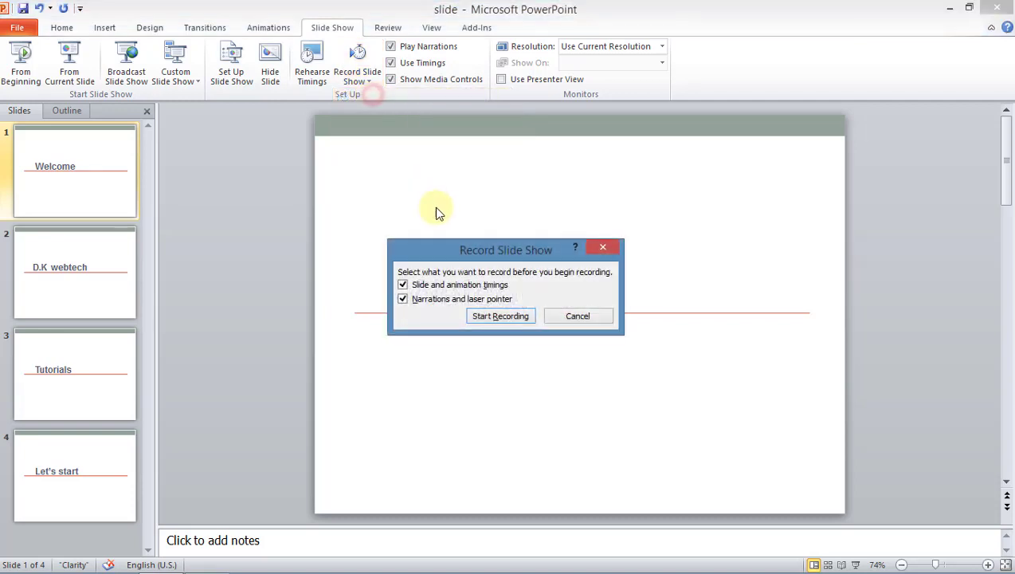
pyautogui.click(490, 319)
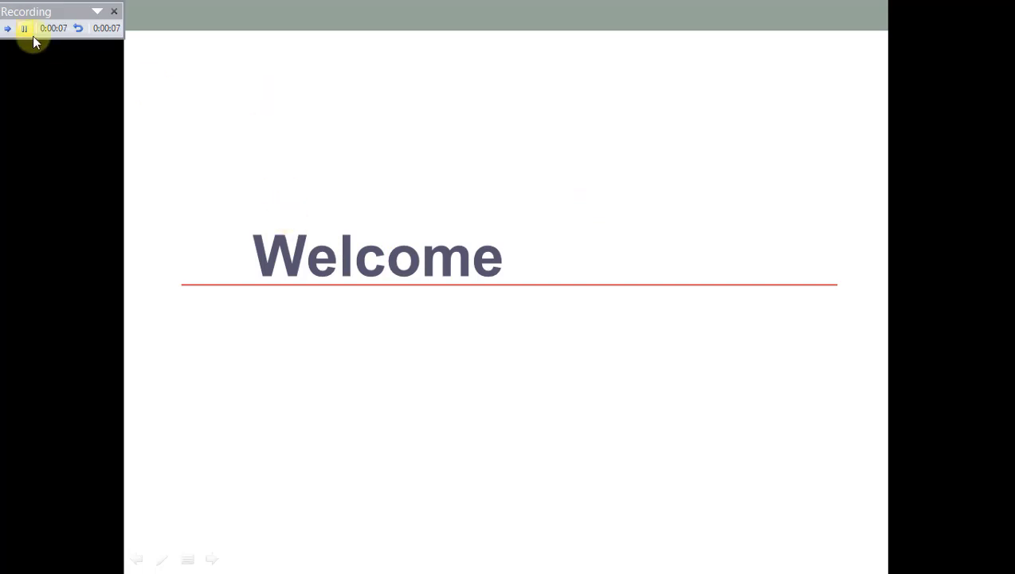
pyautogui.click(8, 29)
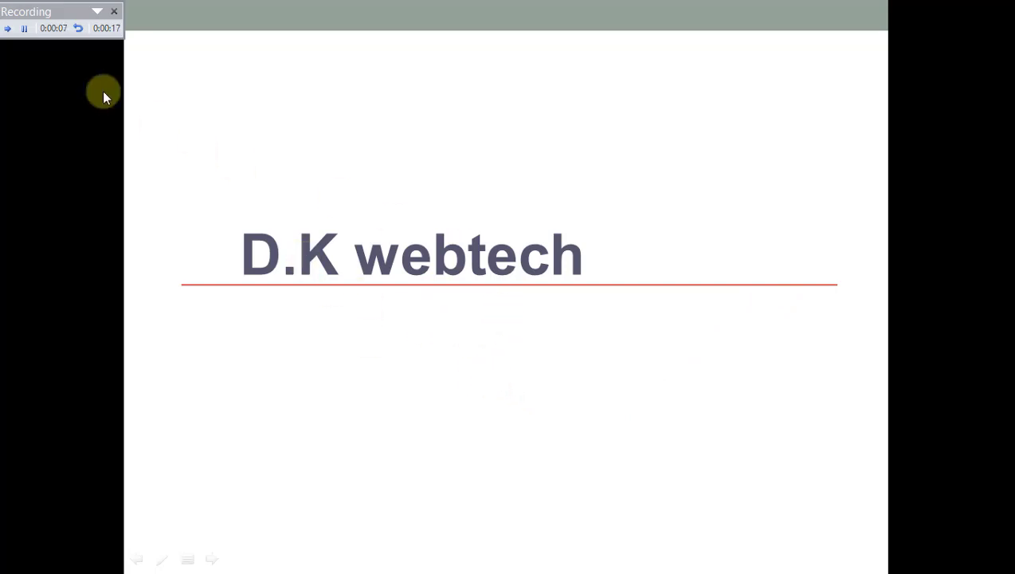
pyautogui.click(211, 122)
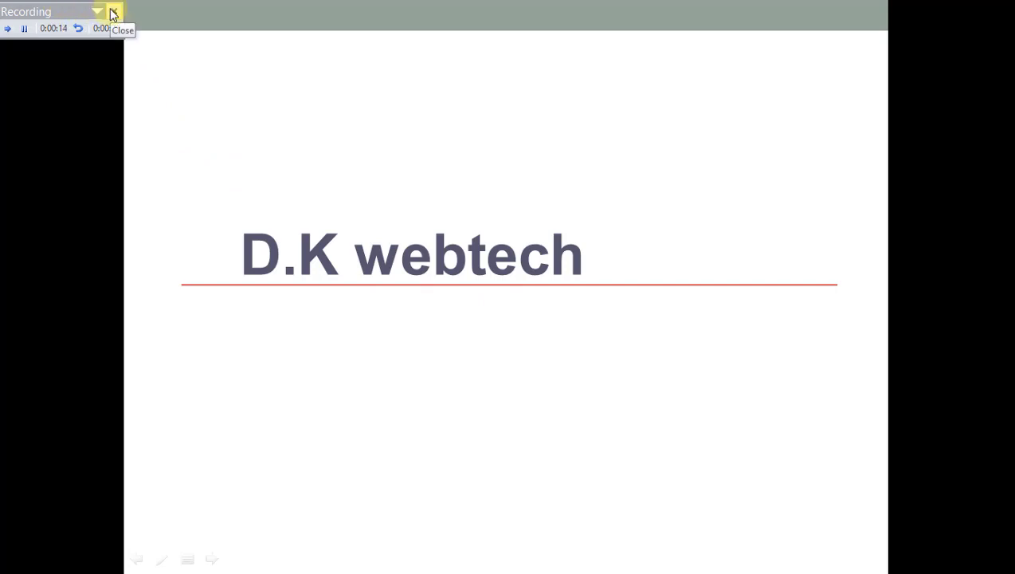
pyautogui.click(113, 14)
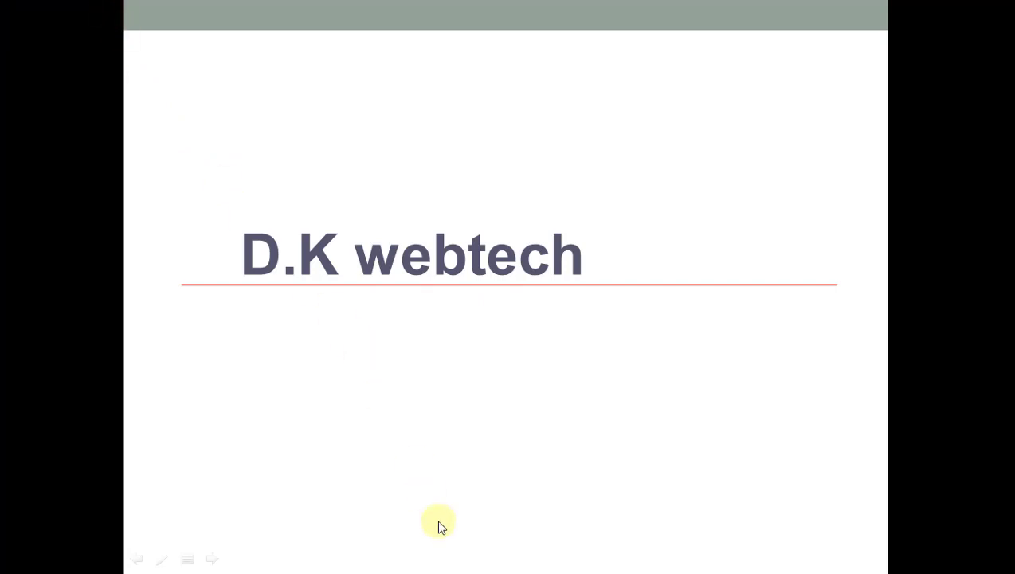
# End the show, open the Welcome slide, and play back its narration audio.
pyautogui.click(421, 420)
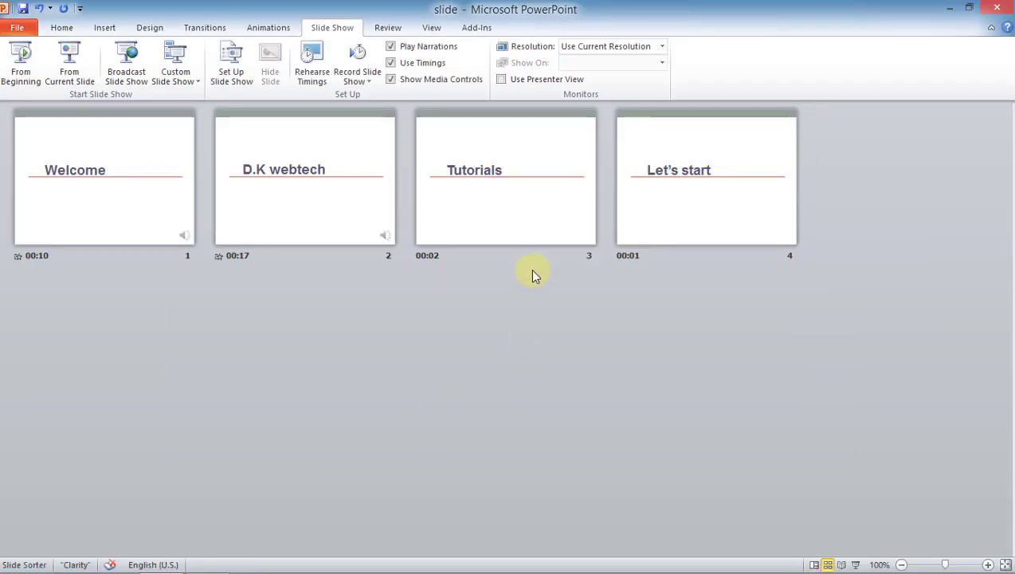
pyautogui.click(152, 189)
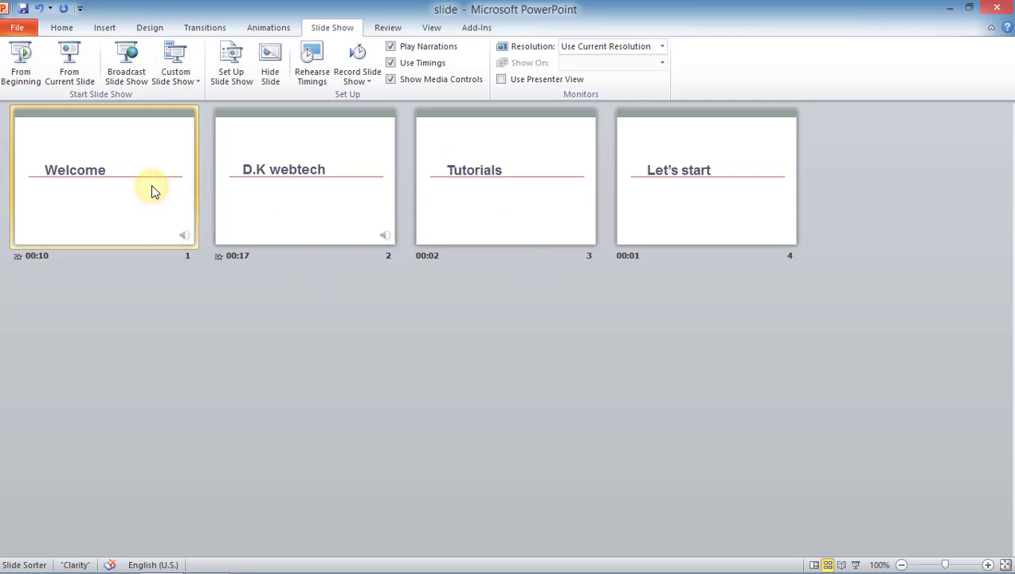
pyautogui.doubleClick(153, 191)
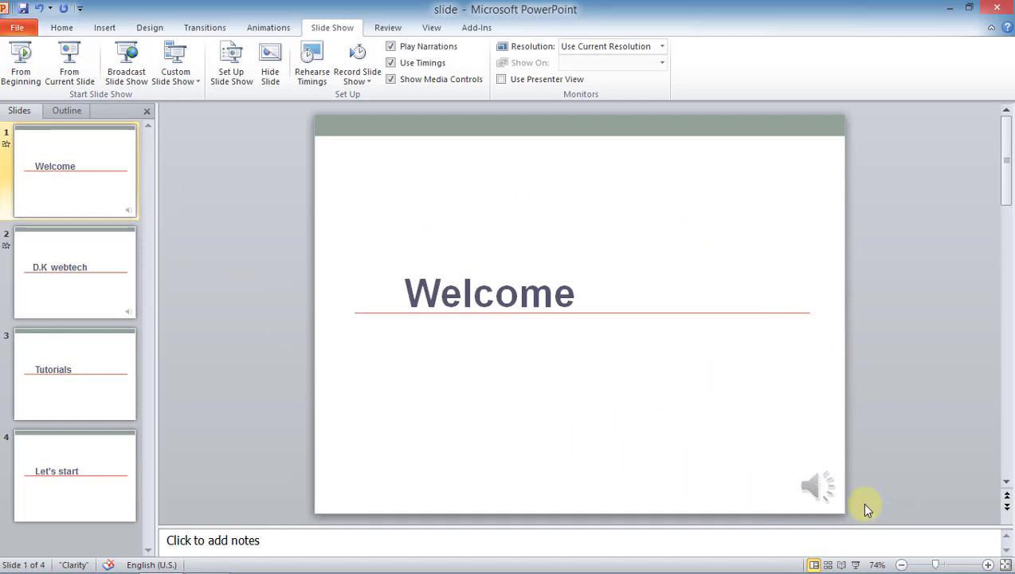
pyautogui.click(828, 489)
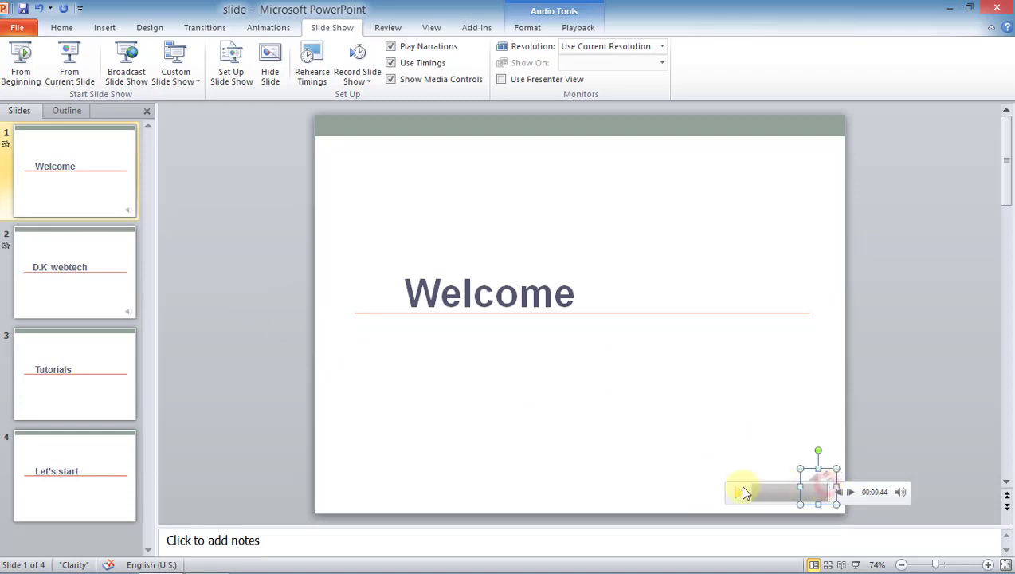
pyautogui.click(737, 495)
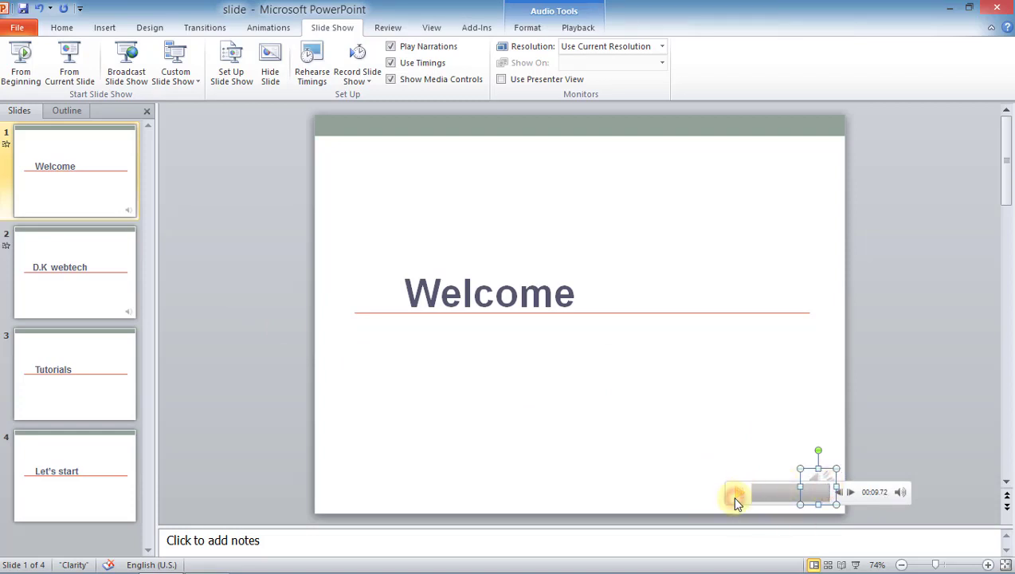
pyautogui.click(737, 496)
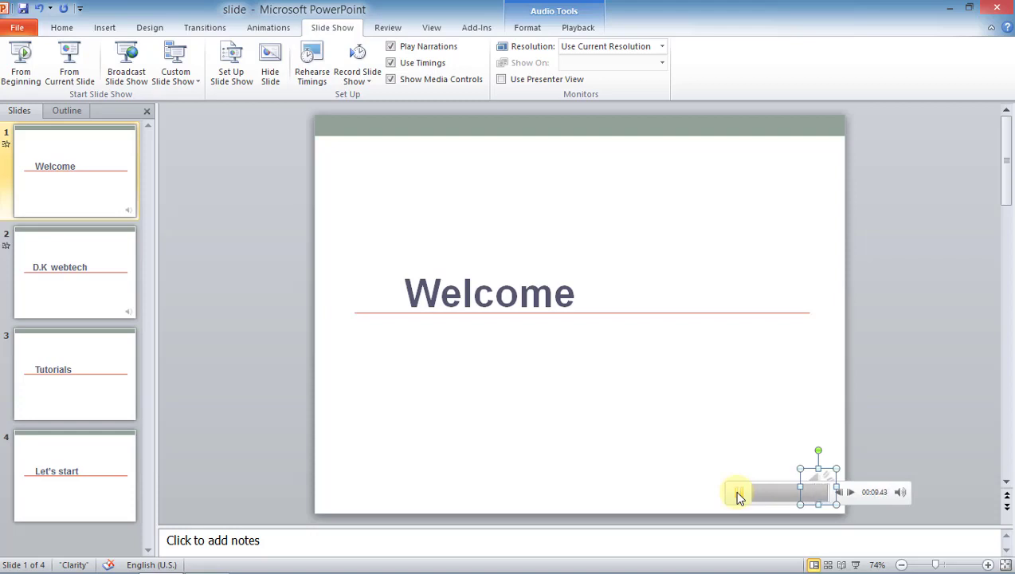
# Play back the narration recorded on slide 2, D.K webtech.
pyautogui.click(75, 275)
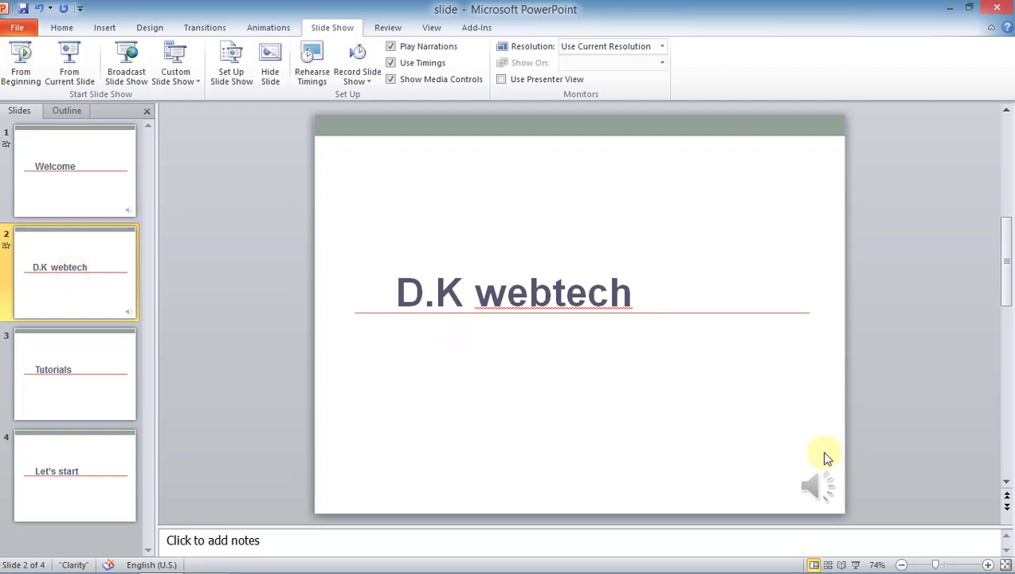
pyautogui.click(811, 486)
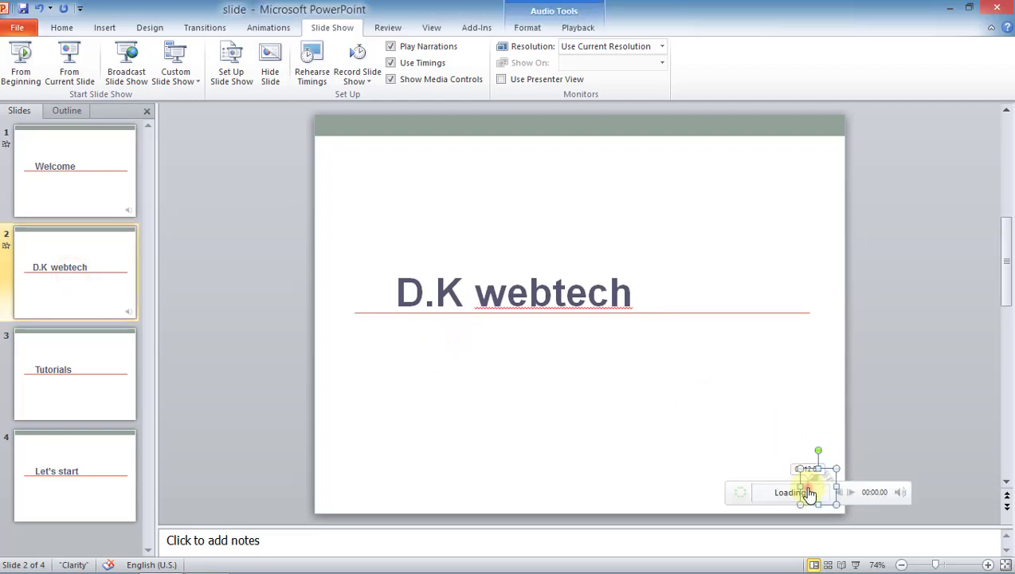
pyautogui.click(737, 496)
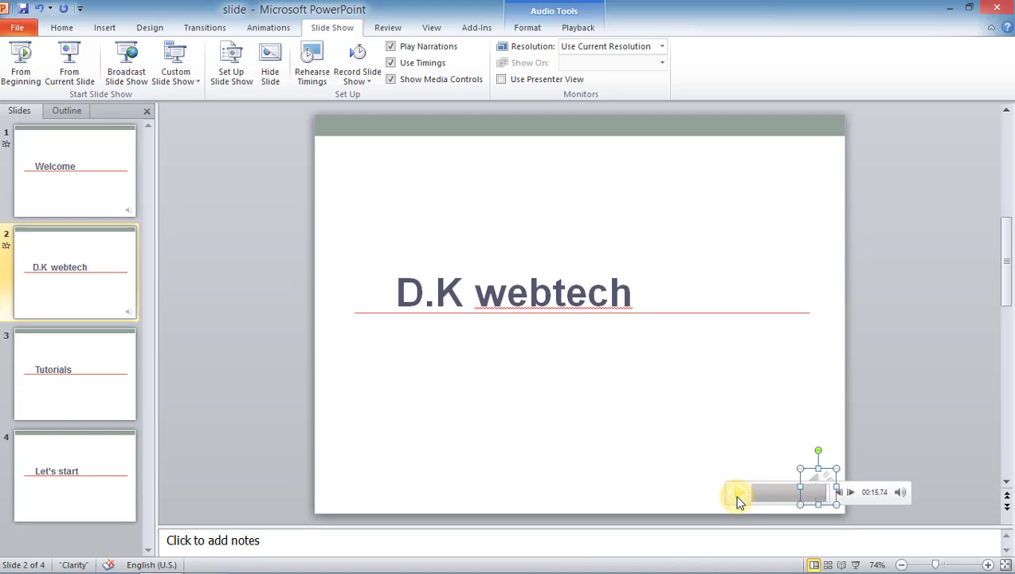
pyautogui.click(737, 495)
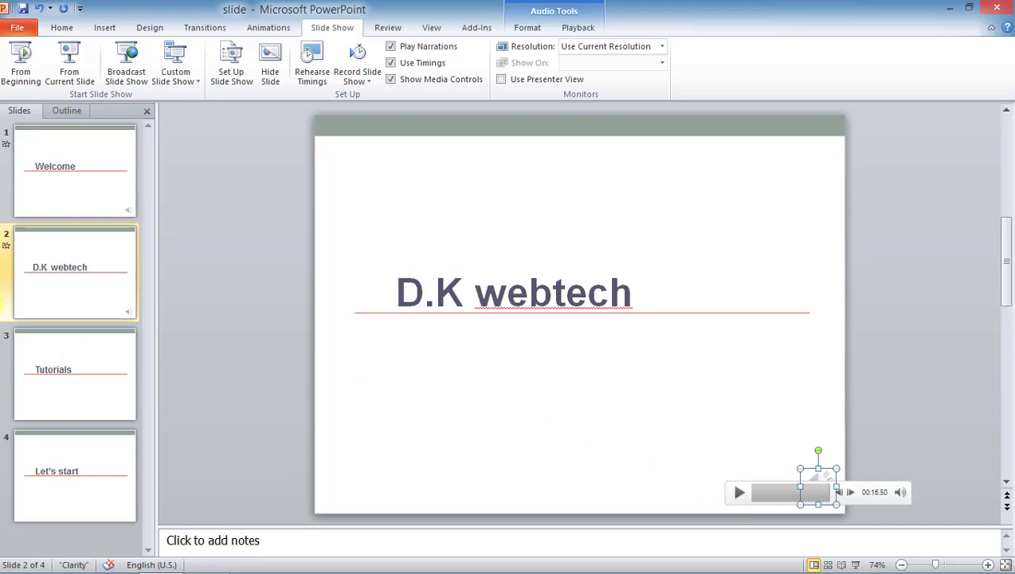
# Look over slides 3 and 4, then return to the Welcome slide.
pyautogui.click(73, 377)
pyautogui.click(124, 481)
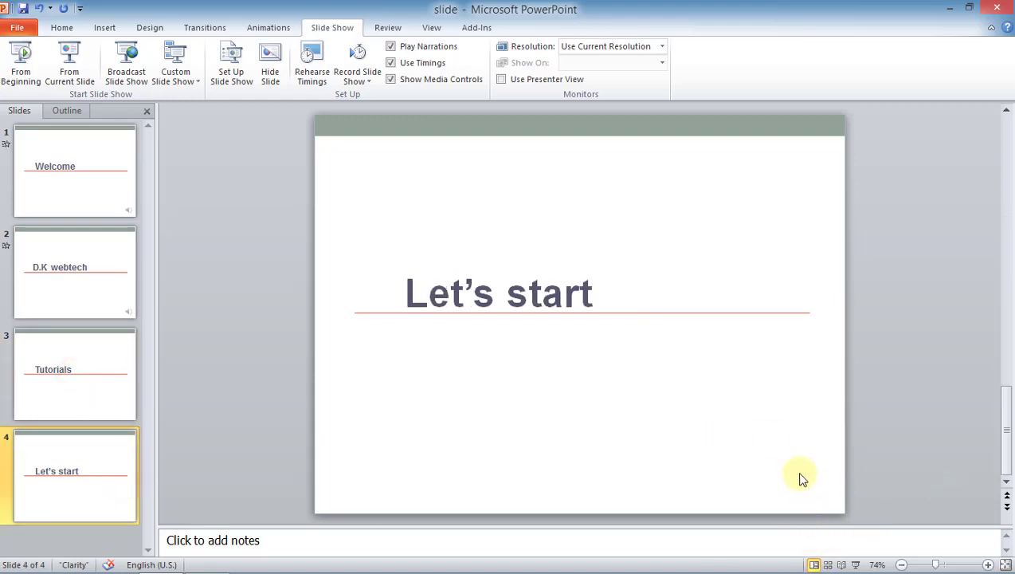
pyautogui.click(95, 163)
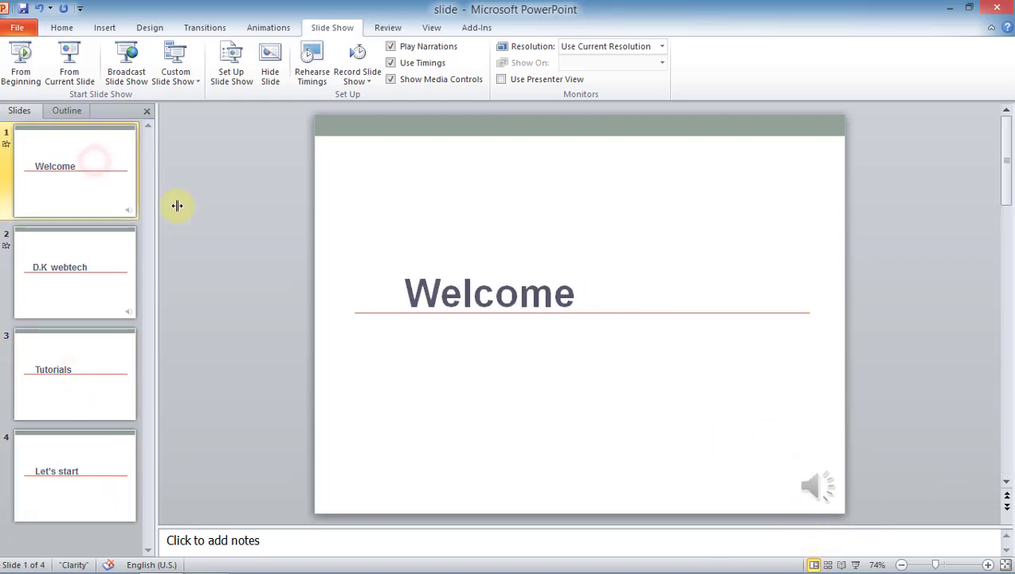
pyautogui.click(687, 376)
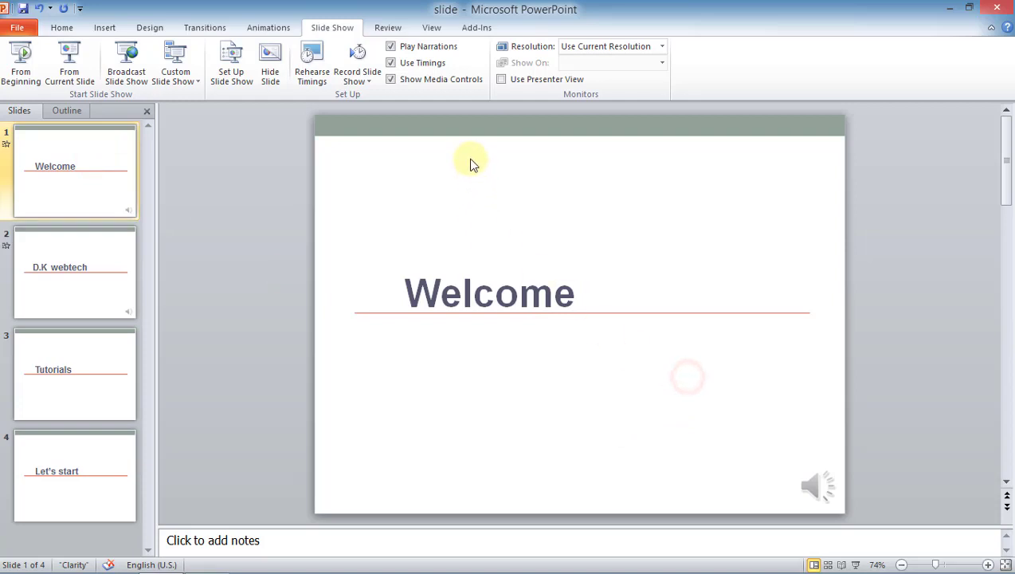
# Clear the Welcome slide's recorded timing and its narration using Record Slide Show > Clear.
pyautogui.click(348, 85)
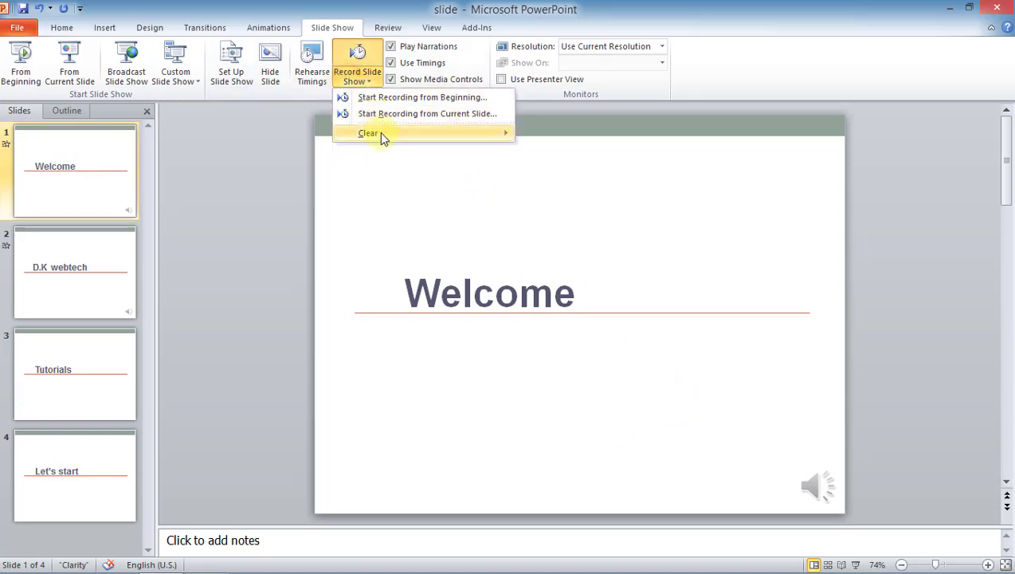
pyautogui.moveTo(380, 133)
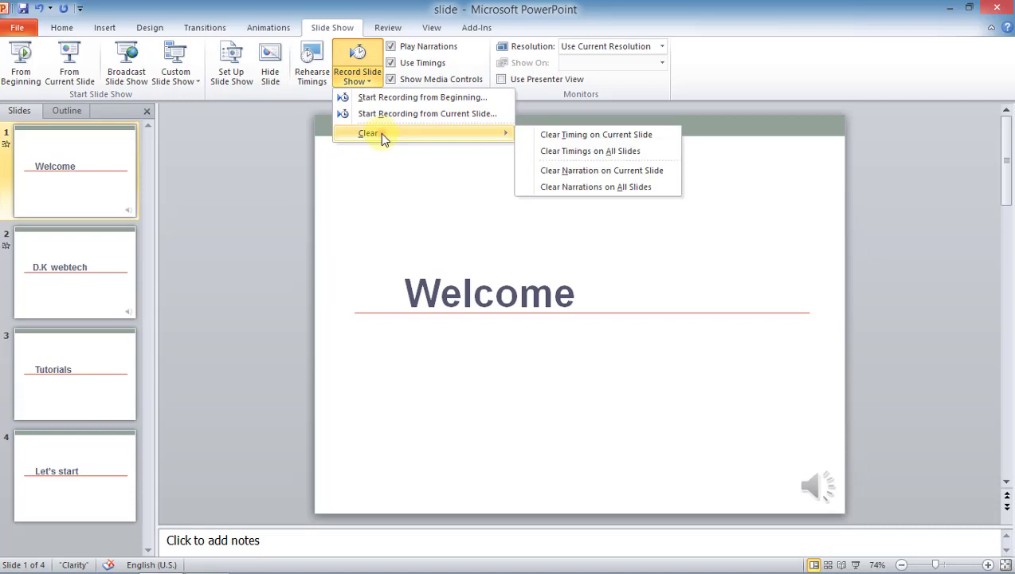
pyautogui.click(559, 139)
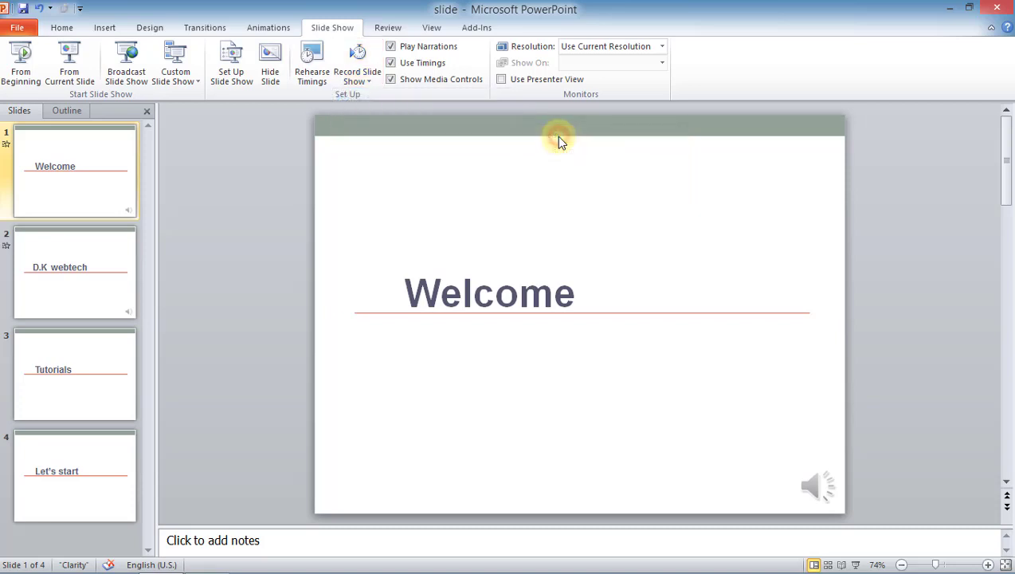
pyautogui.click(356, 76)
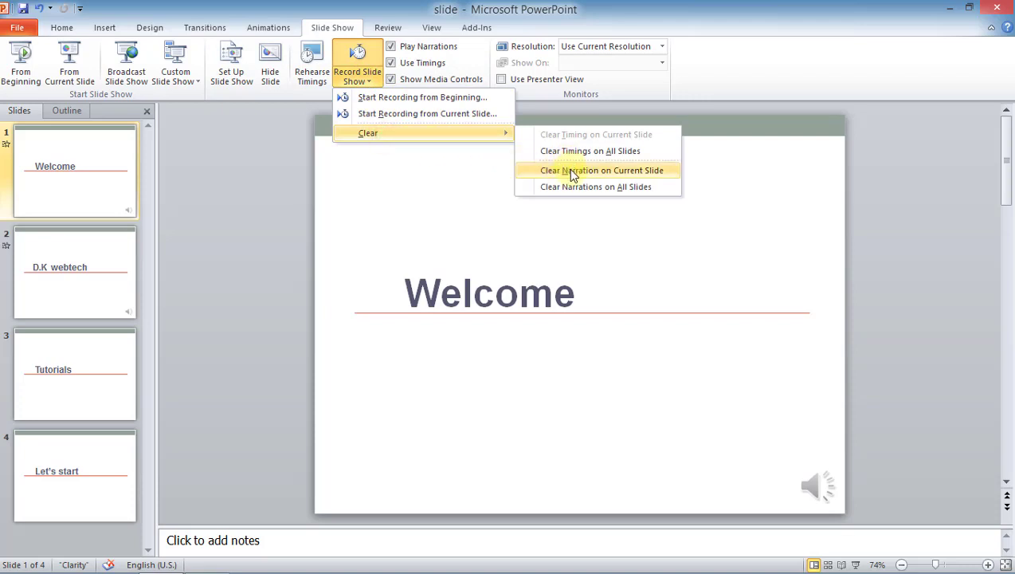
pyautogui.click(572, 170)
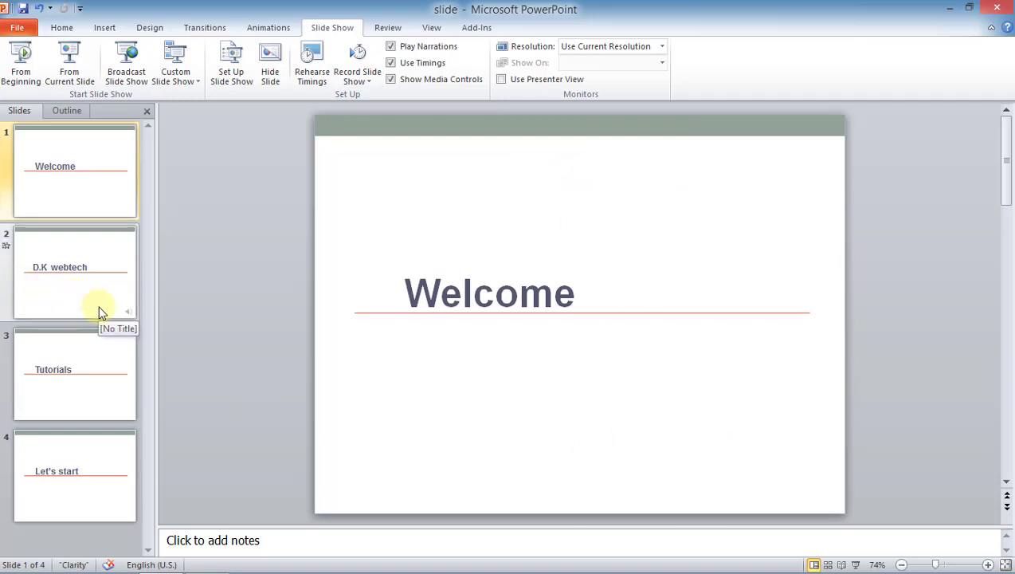
# From slide 2, clear narrations on all slides.
pyautogui.click(83, 269)
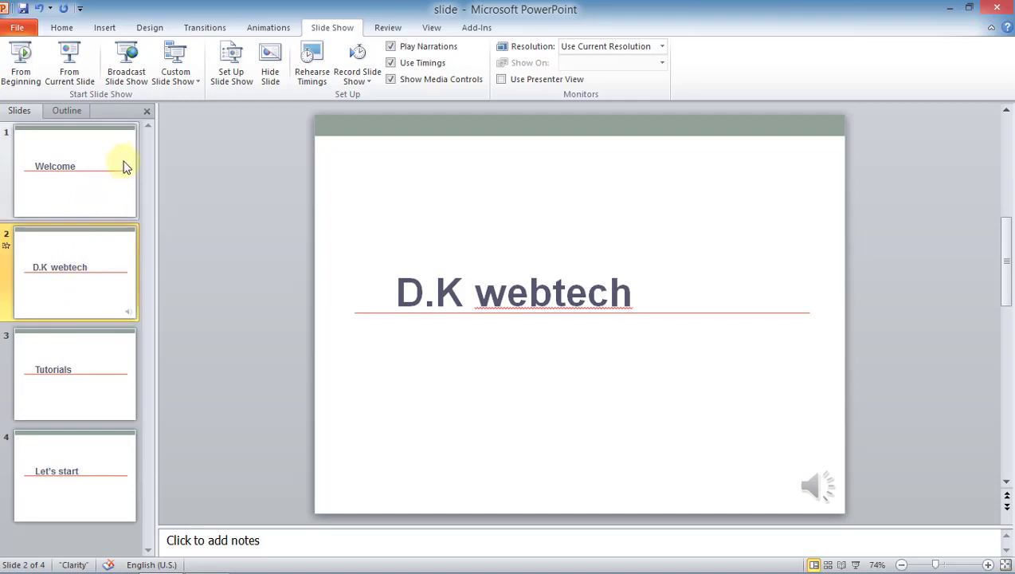
pyautogui.click(363, 78)
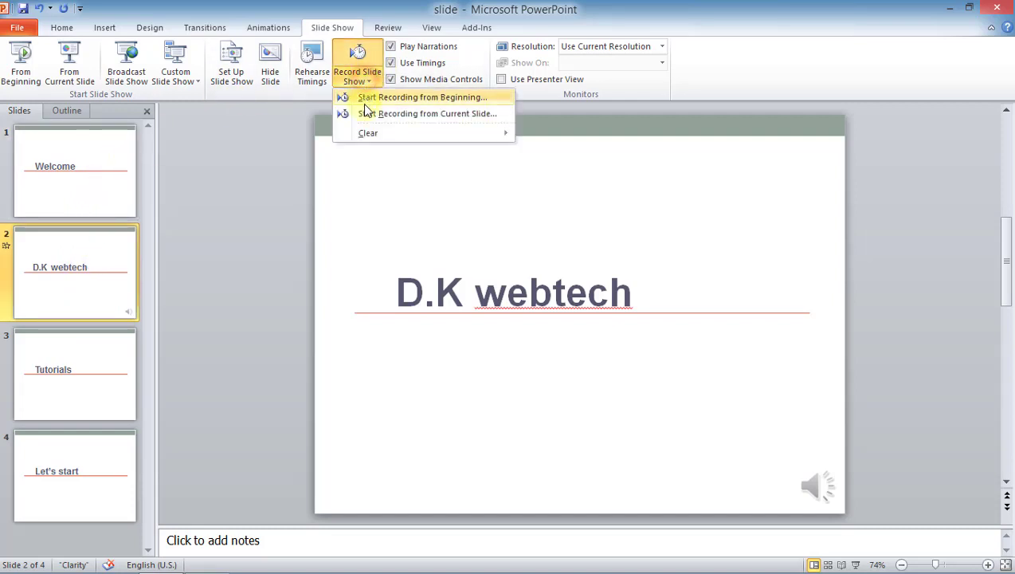
pyautogui.moveTo(368, 135)
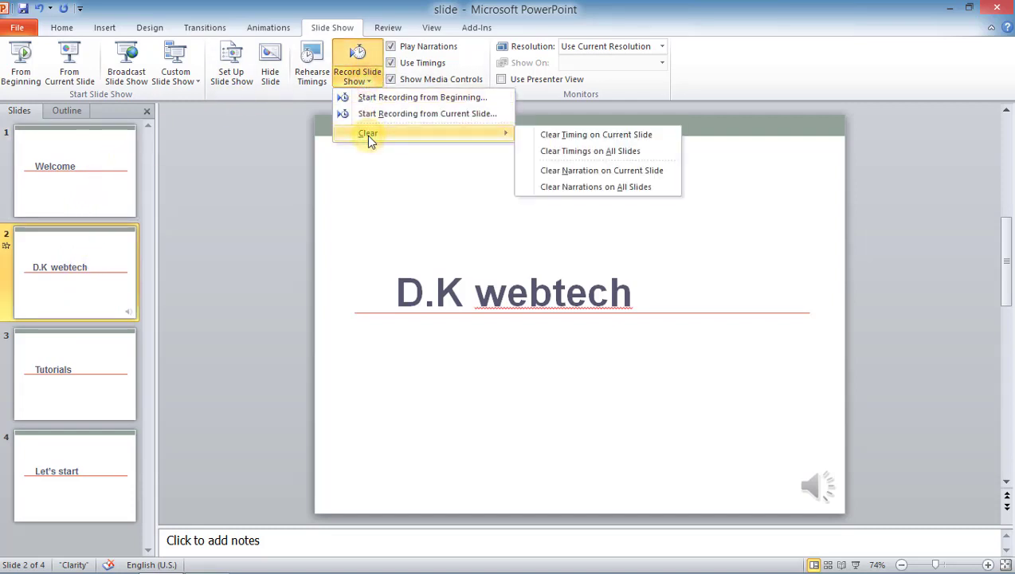
pyautogui.click(560, 186)
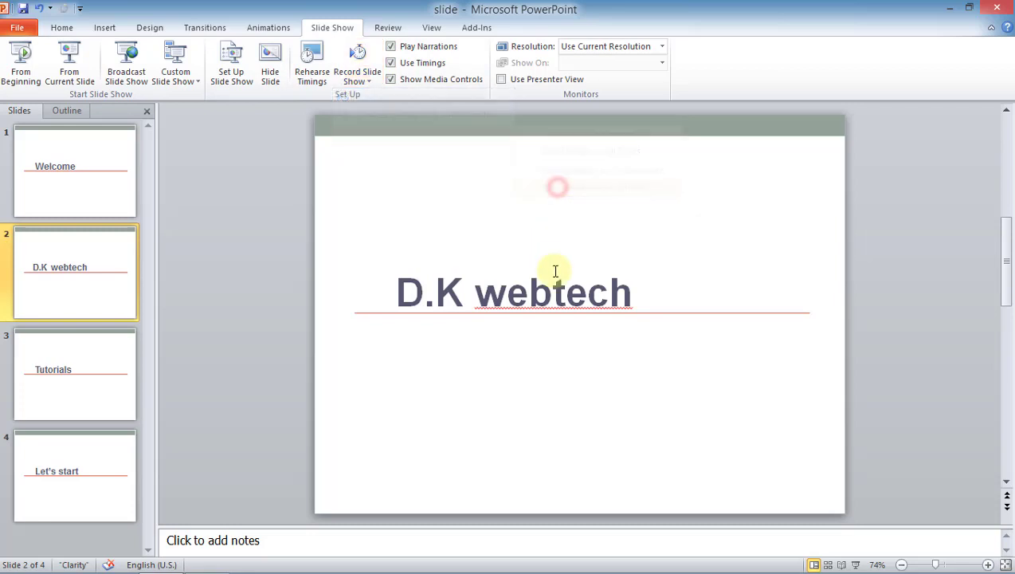
# Check slides 3, 4 and D.K webtech to confirm no narration remains.
pyautogui.click(62, 394)
pyautogui.click(77, 456)
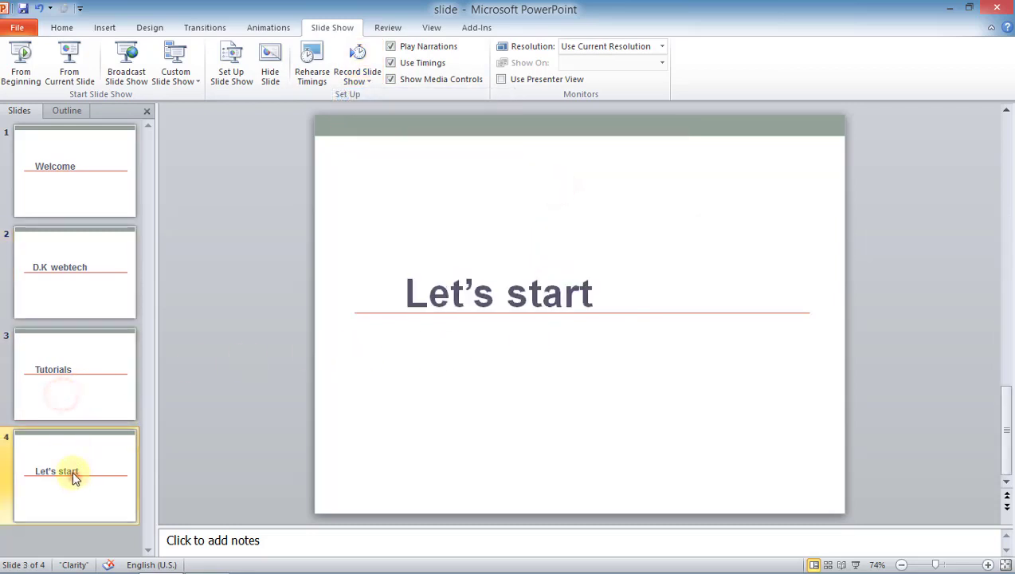
pyautogui.click(78, 268)
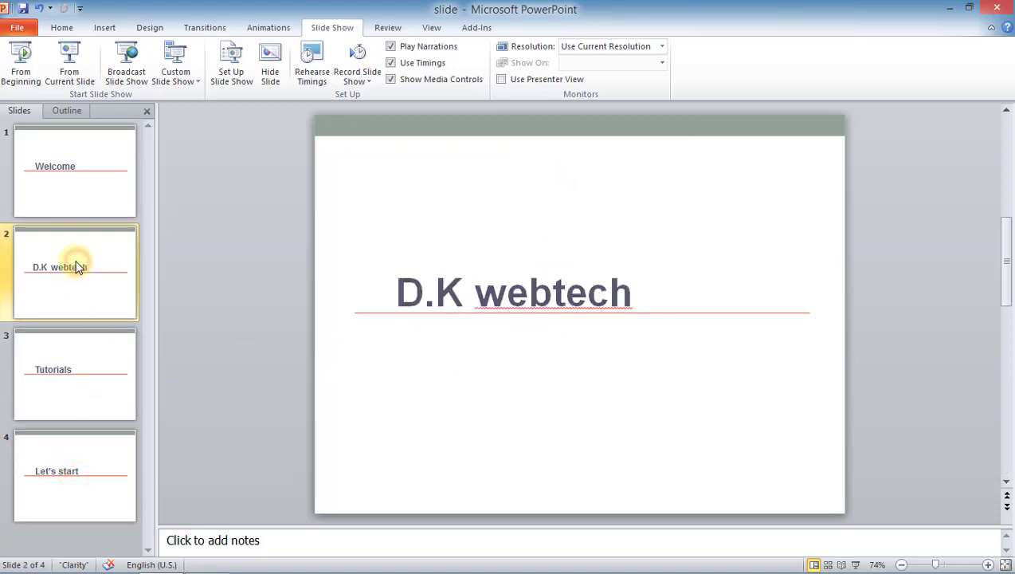